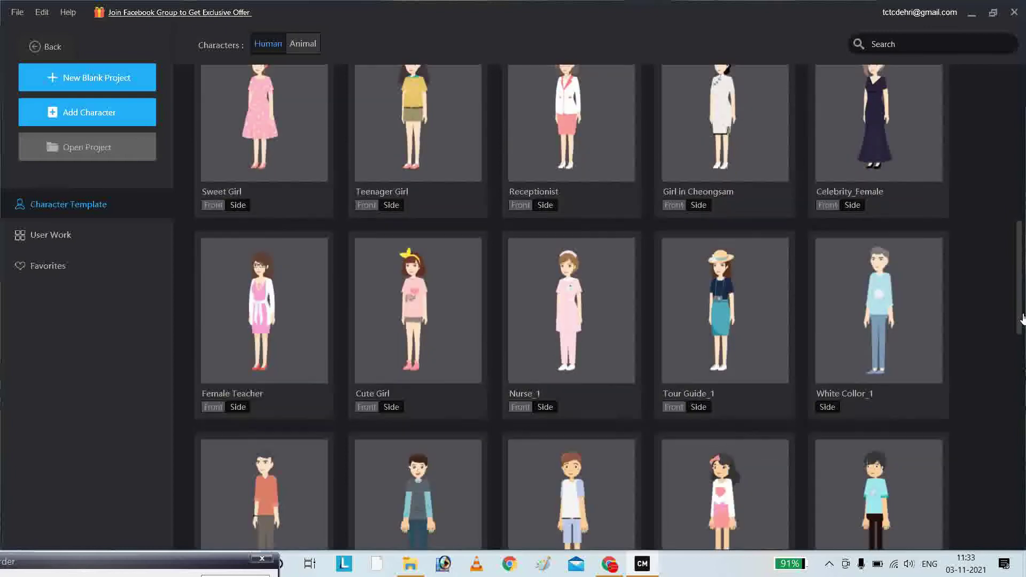
- Look through the whole list of human character templates
{"action": "scroll", "coordinate": [1023, 348], "scroll_direction": "down", "scroll_amount": 3}
{"action": "scroll", "coordinate": [1023, 361], "scroll_direction": "down", "scroll_amount": 3}
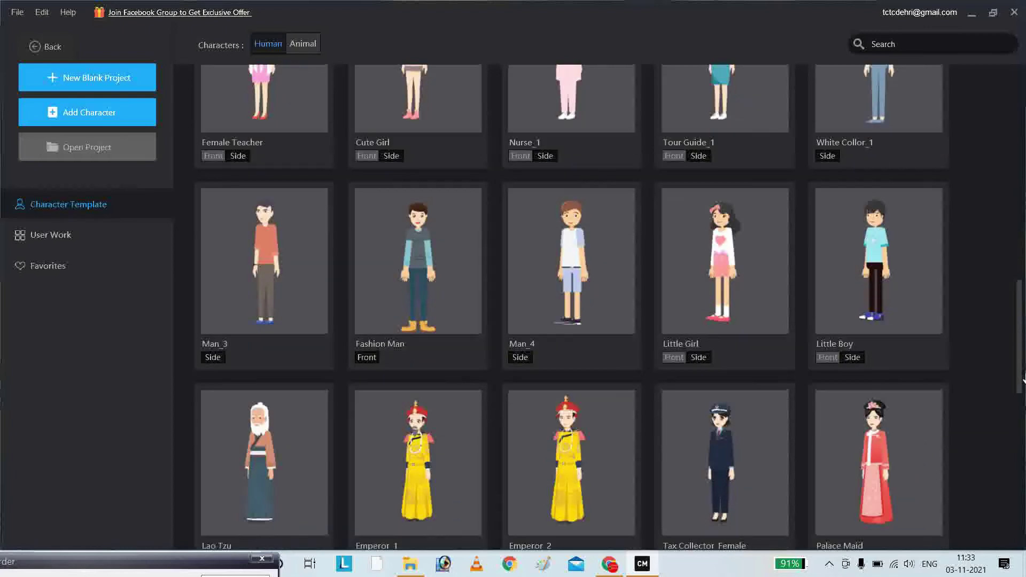
{"action": "scroll", "coordinate": [1023, 381], "scroll_direction": "down", "scroll_amount": 2}
{"action": "left_click_drag", "start_coordinate": [1023, 398], "coordinate": [1022, 480]}
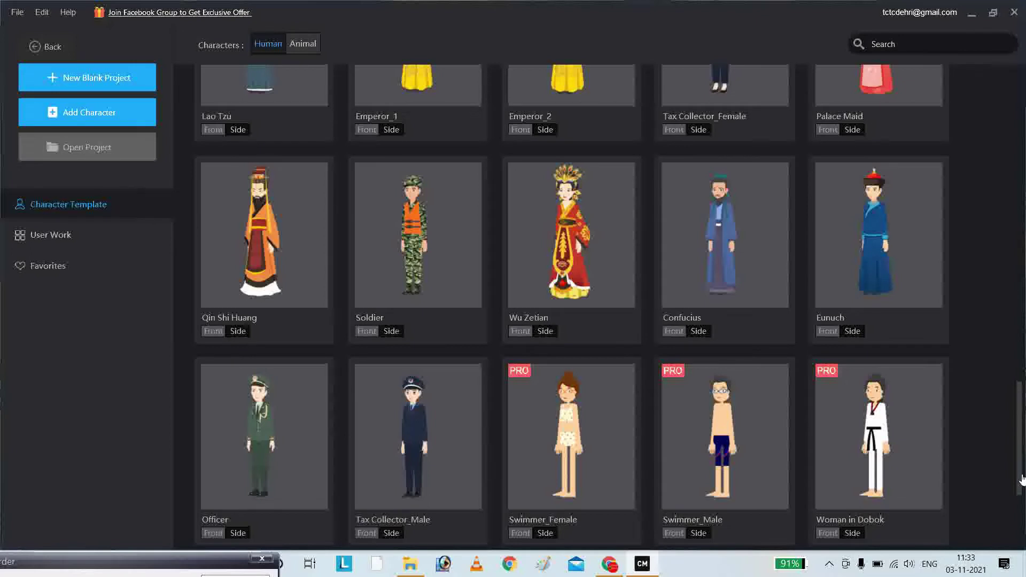
{"action": "left_click_drag", "start_coordinate": [1022, 490], "coordinate": [1023, 503]}
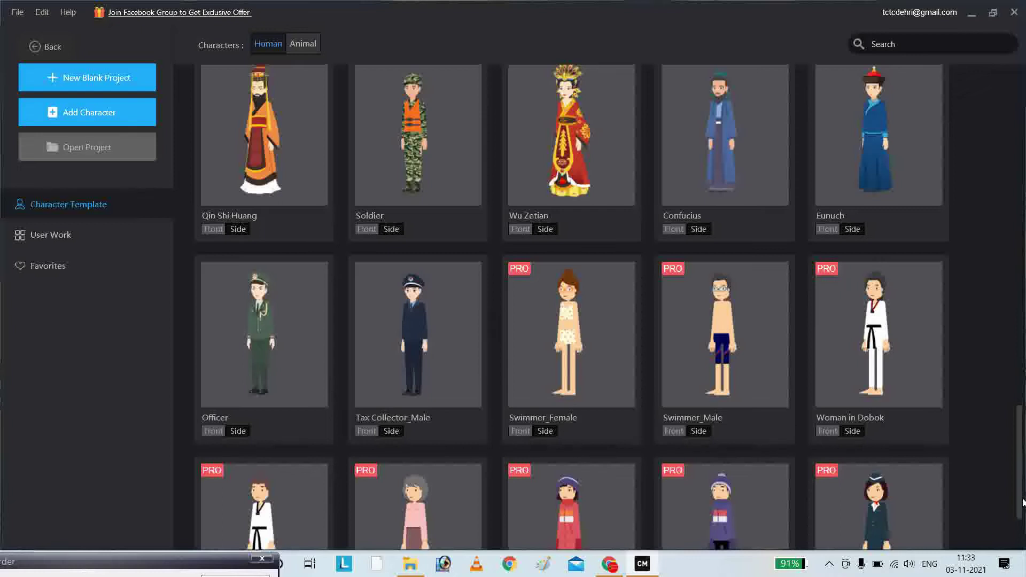
{"action": "left_click_drag", "start_coordinate": [1021, 501], "coordinate": [1023, 544]}
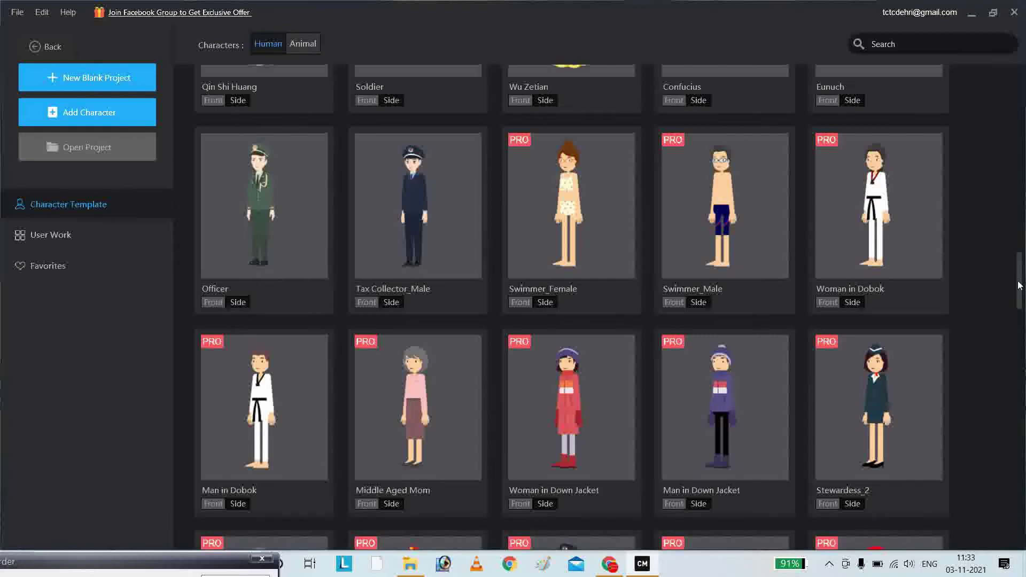
{"action": "left_click_drag", "start_coordinate": [1020, 287], "coordinate": [1011, 541]}
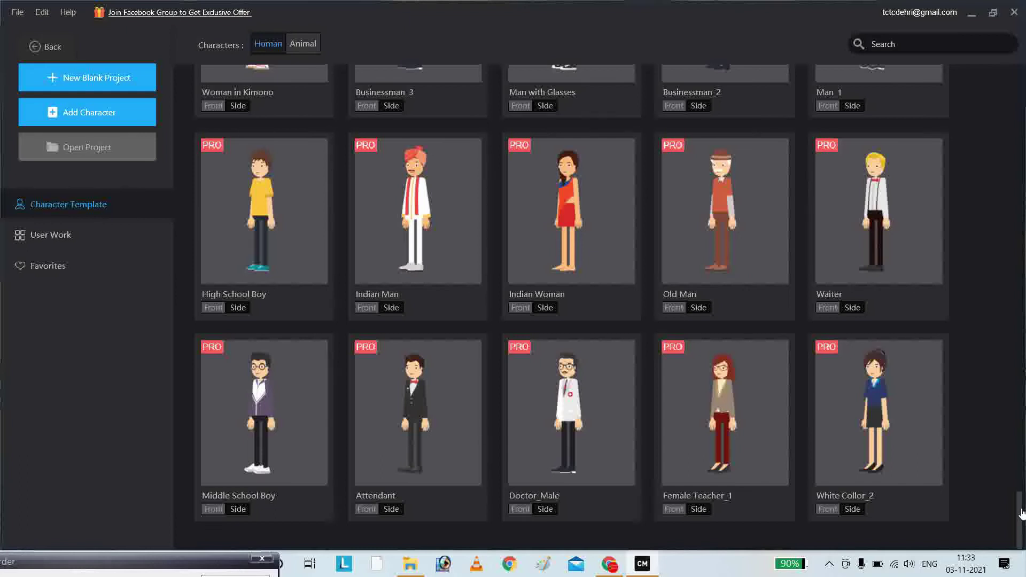
{"action": "left_click_drag", "start_coordinate": [1023, 486], "coordinate": [1007, 84]}
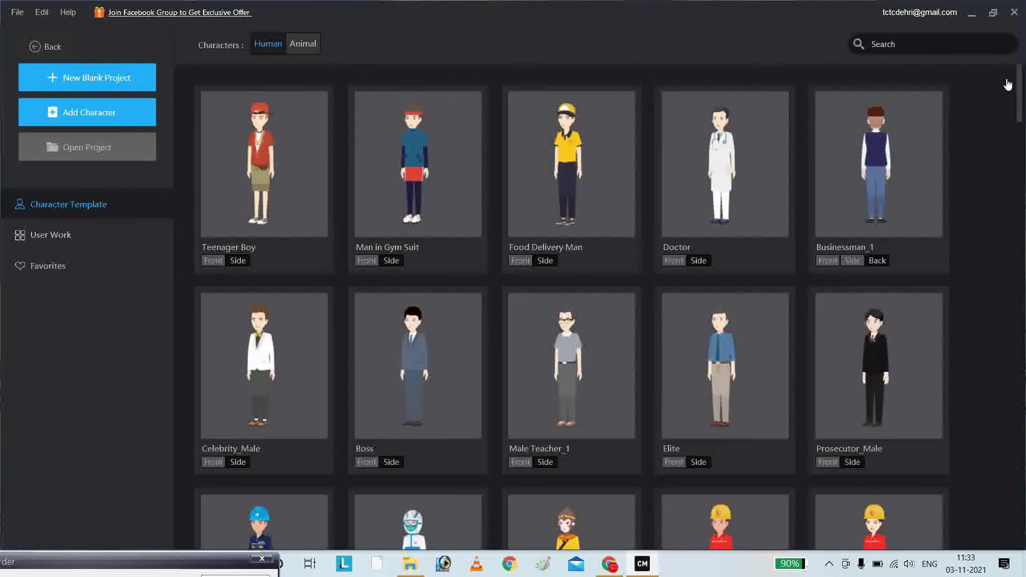
- Find the Lao Tzu character template and open its side view for animation
{"action": "scroll", "coordinate": [1008, 94], "scroll_direction": "down", "scroll_amount": 2}
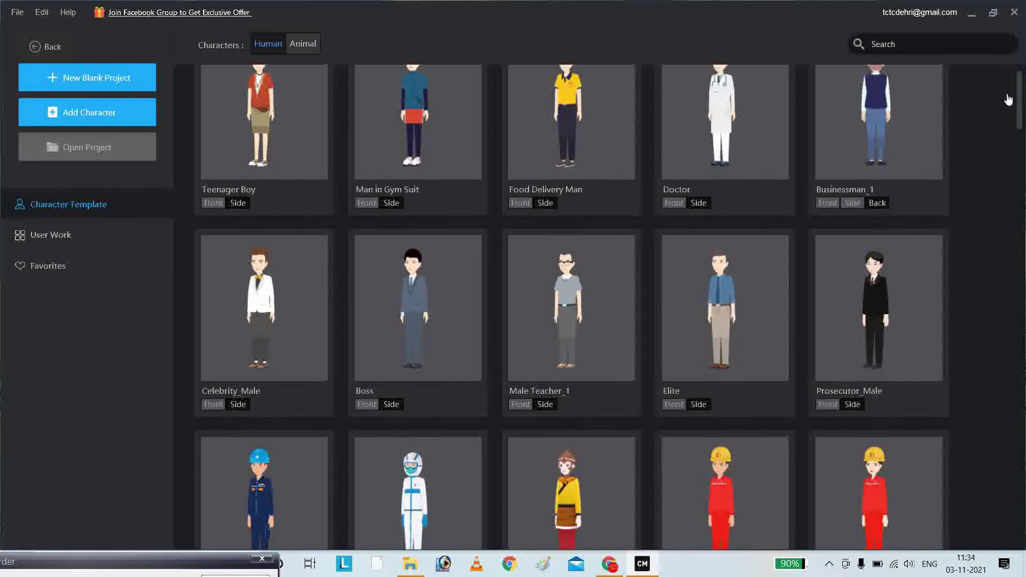
{"action": "scroll", "coordinate": [1008, 107], "scroll_direction": "down", "scroll_amount": 2}
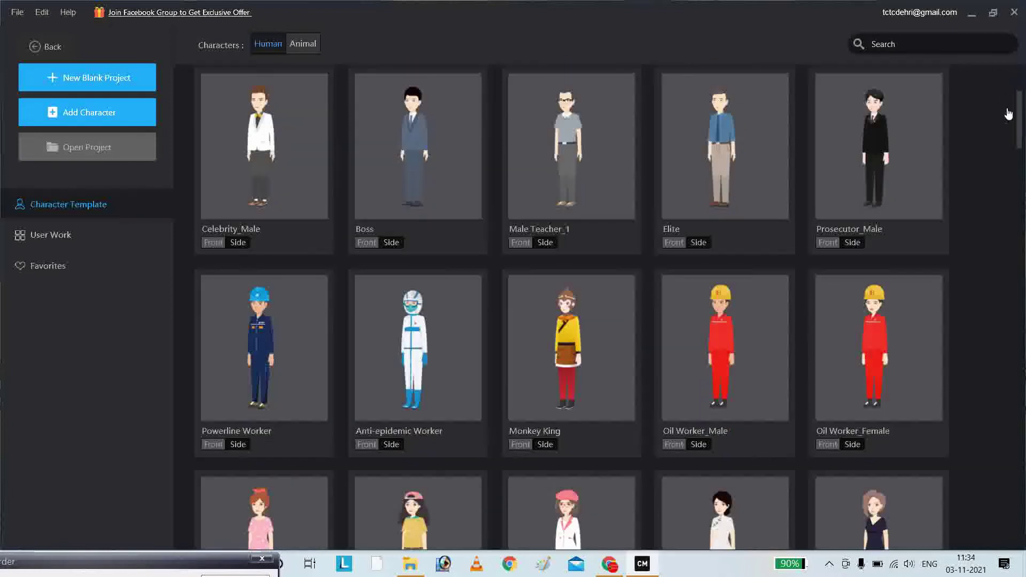
{"action": "scroll", "coordinate": [1008, 128], "scroll_direction": "down", "scroll_amount": 2}
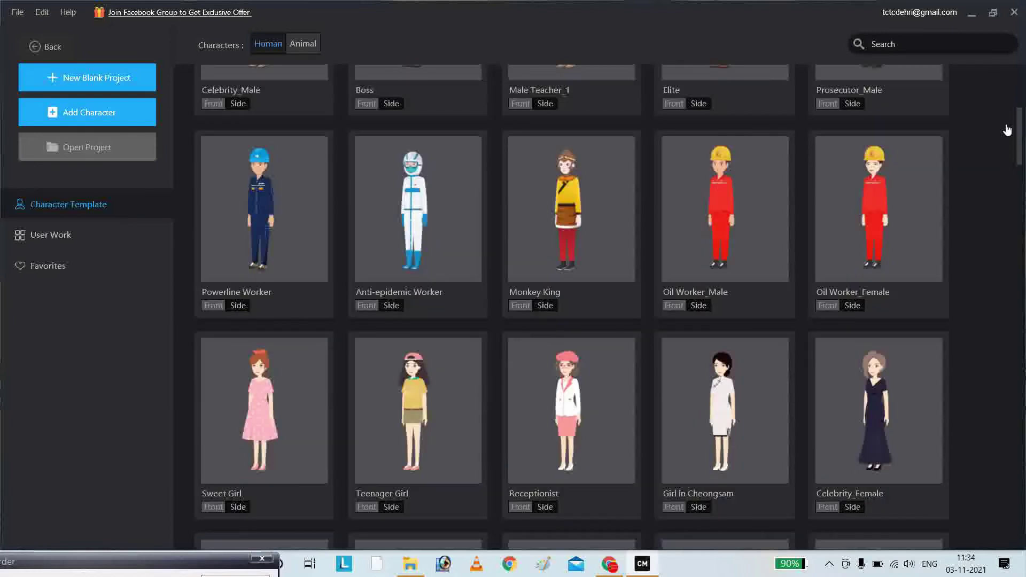
{"action": "scroll", "coordinate": [1008, 137], "scroll_direction": "down", "scroll_amount": 5}
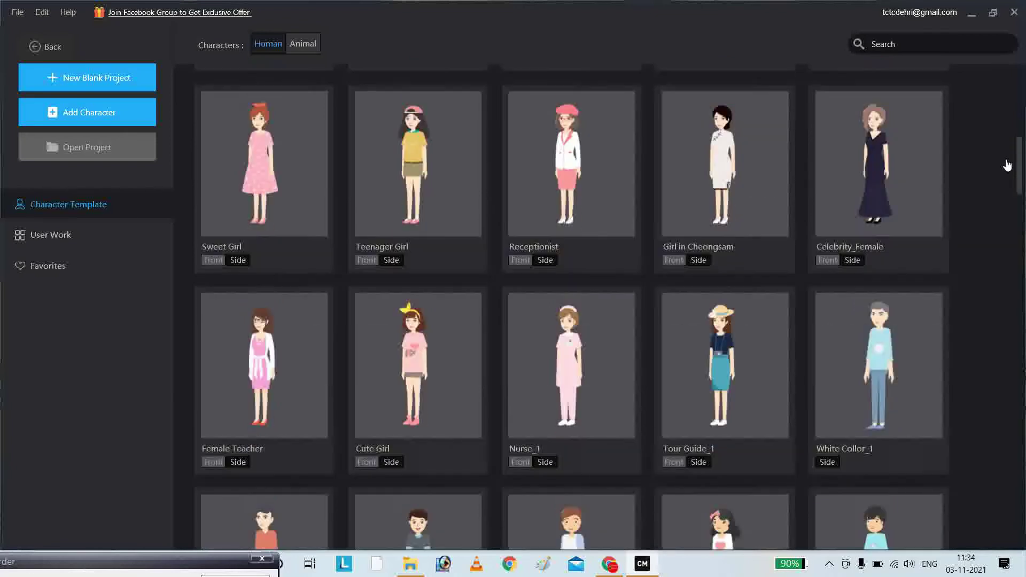
{"action": "scroll", "coordinate": [1008, 171], "scroll_direction": "down", "scroll_amount": 2}
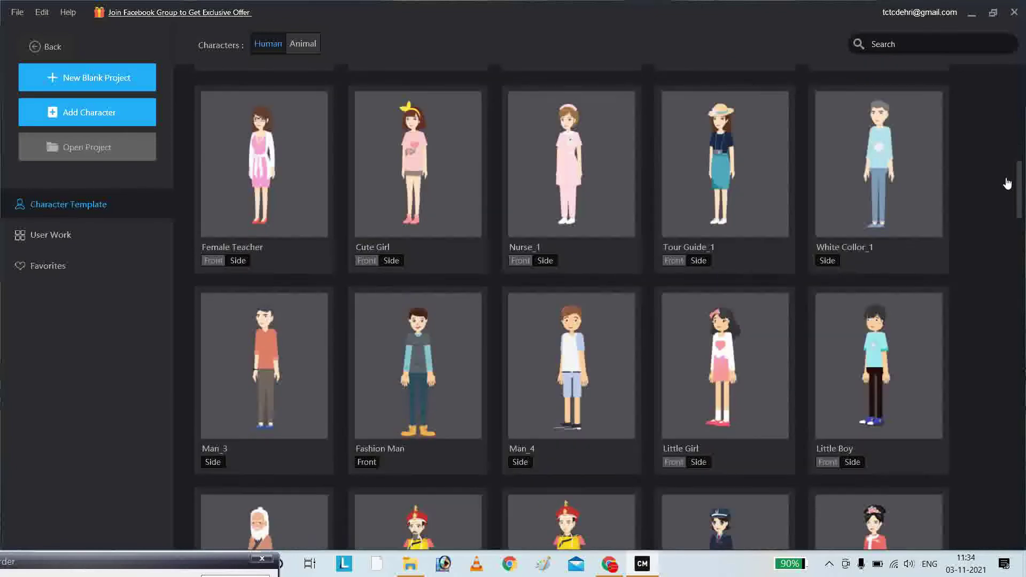
{"action": "scroll", "coordinate": [1008, 187], "scroll_direction": "down", "scroll_amount": 2}
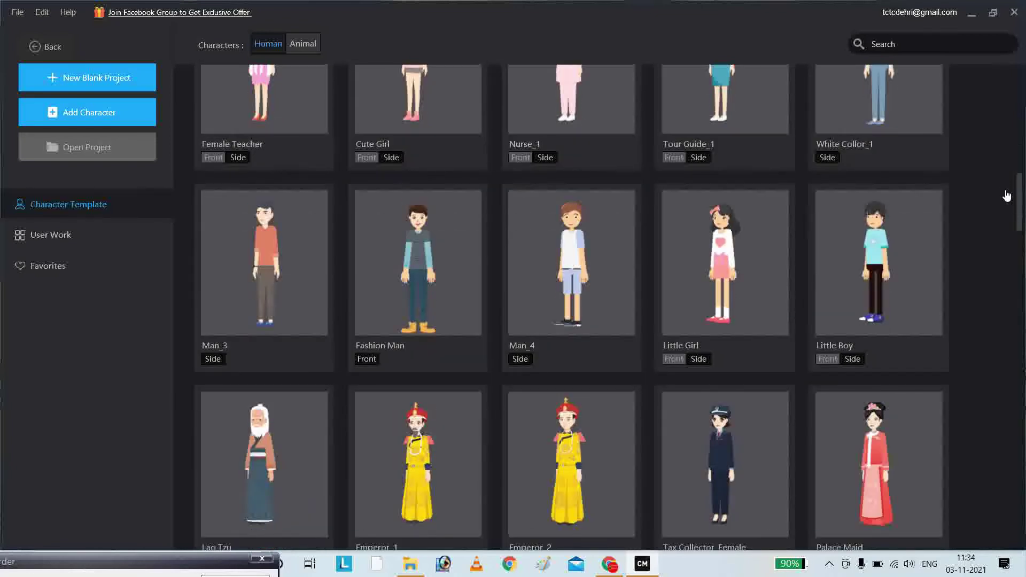
{"action": "mouse_move", "coordinate": [262, 438]}
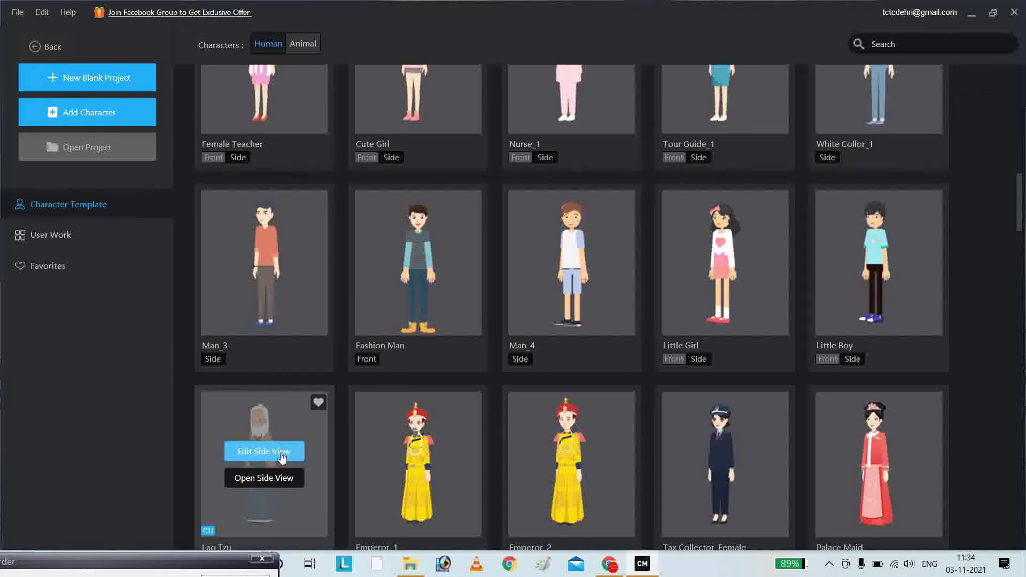
{"action": "left_click", "coordinate": [268, 486]}
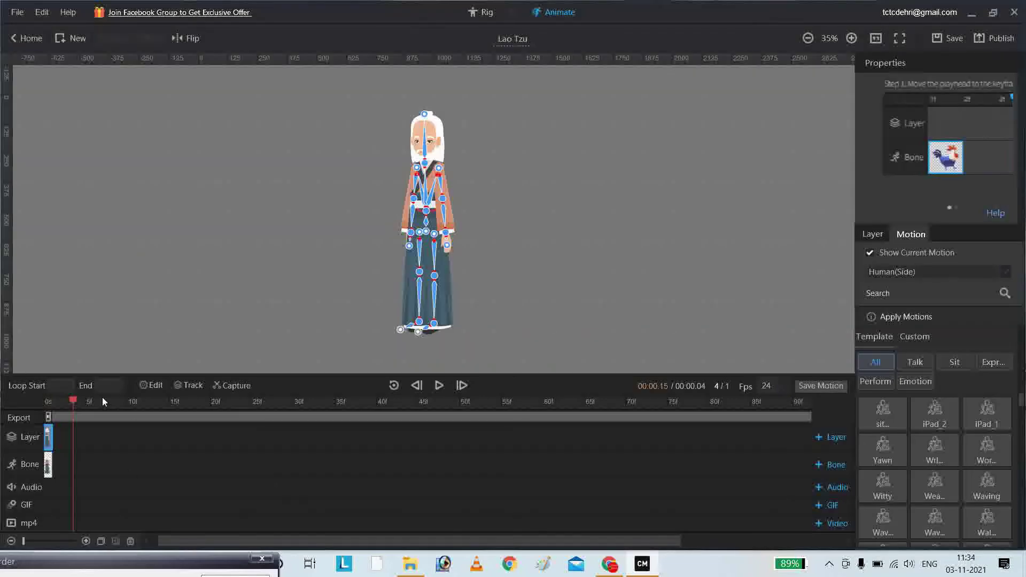
- Add the Witty motion template to the timeline at the playhead and play it back
{"action": "left_click", "coordinate": [154, 392]}
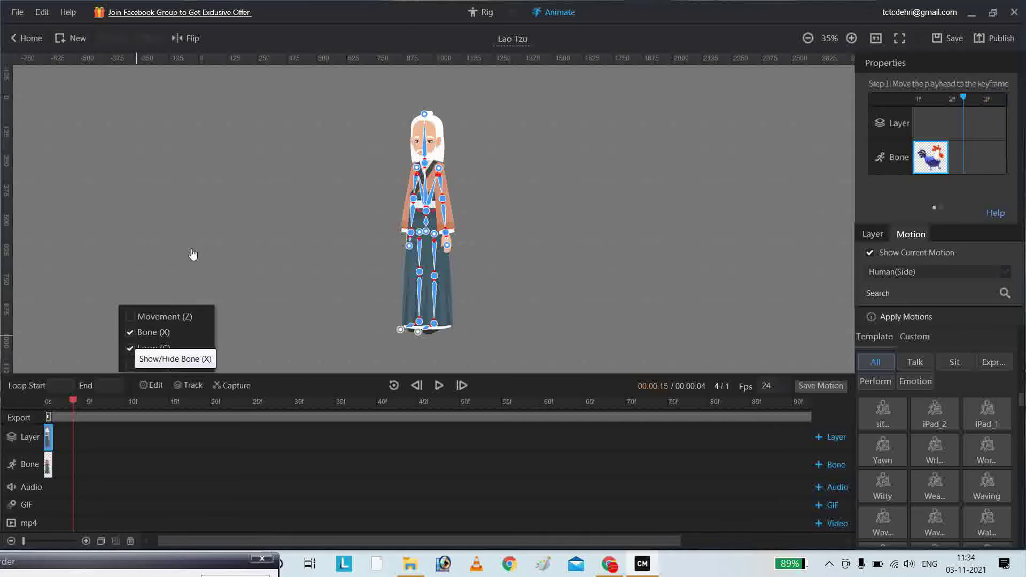
{"action": "left_click", "coordinate": [237, 208]}
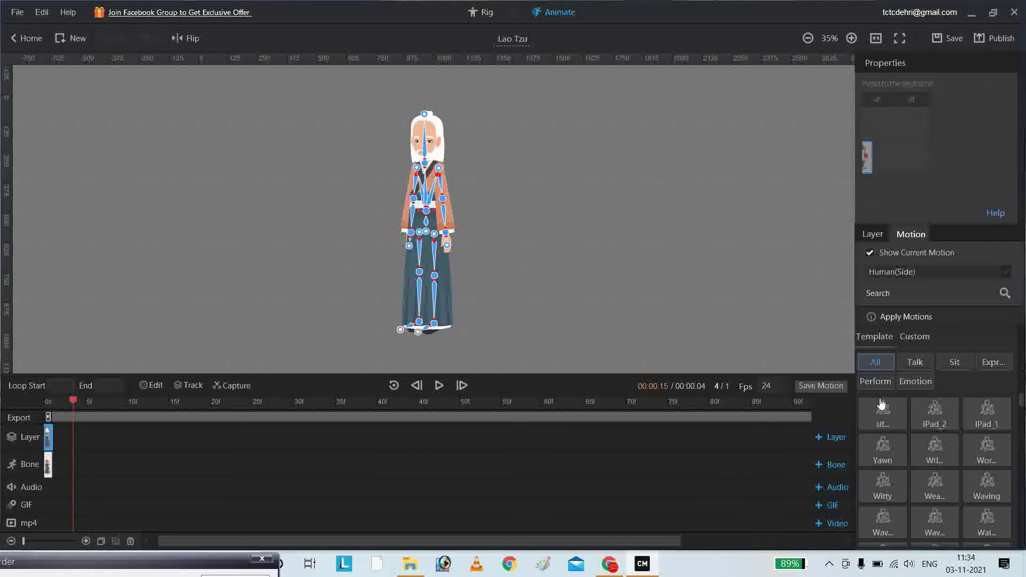
{"action": "mouse_move", "coordinate": [883, 409]}
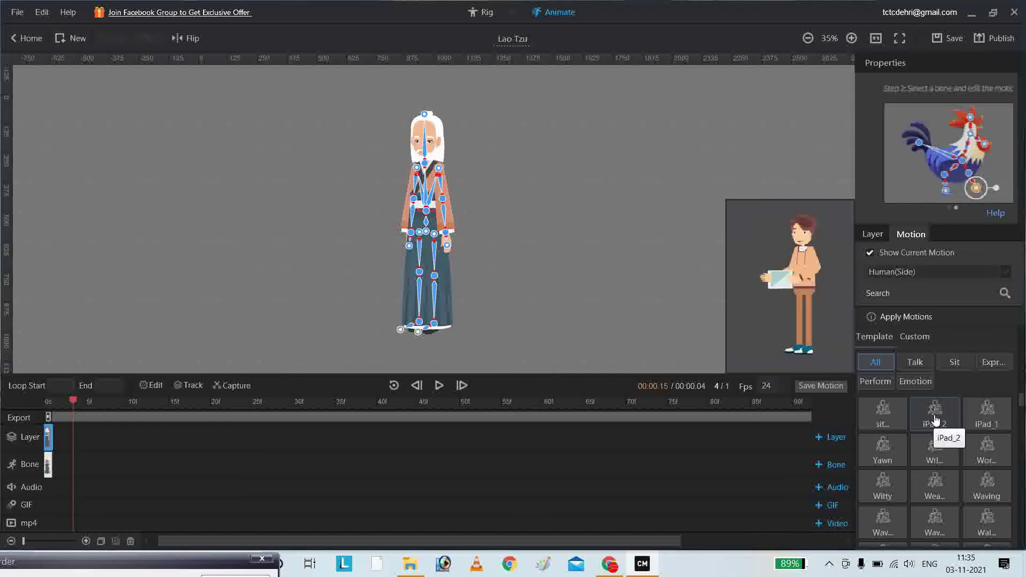
{"action": "mouse_move", "coordinate": [933, 463]}
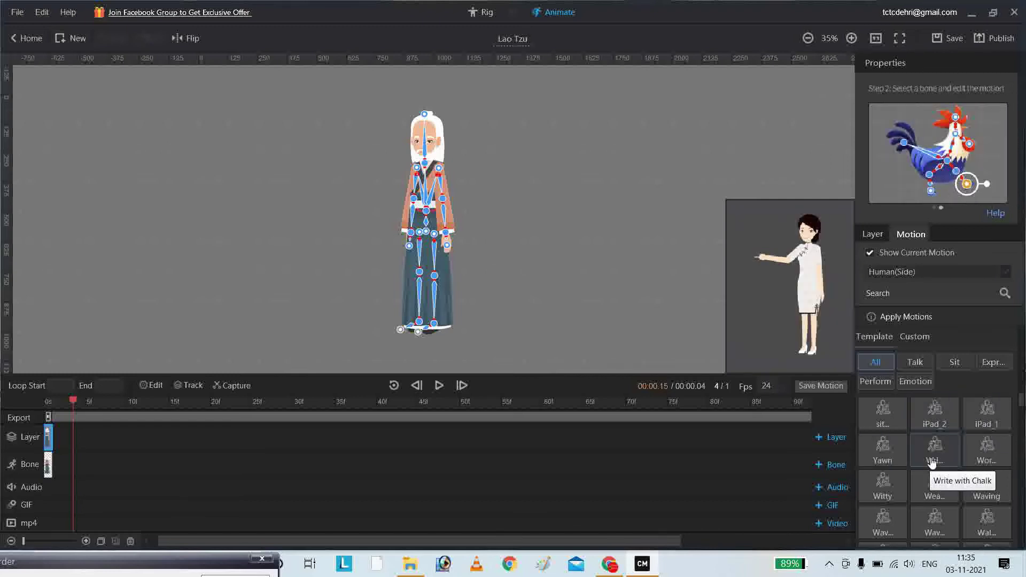
{"action": "mouse_move", "coordinate": [990, 461]}
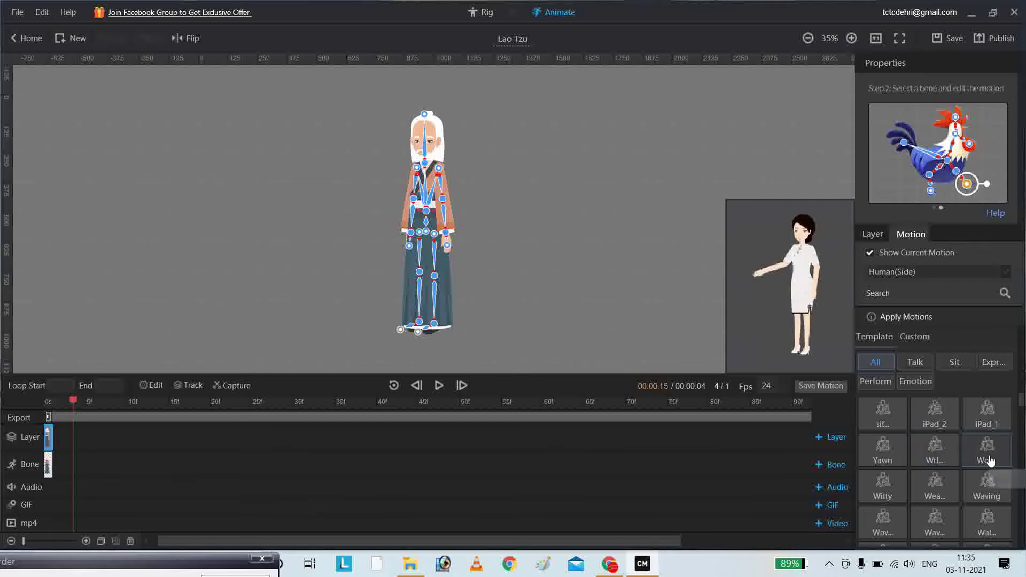
{"action": "mouse_move", "coordinate": [887, 489]}
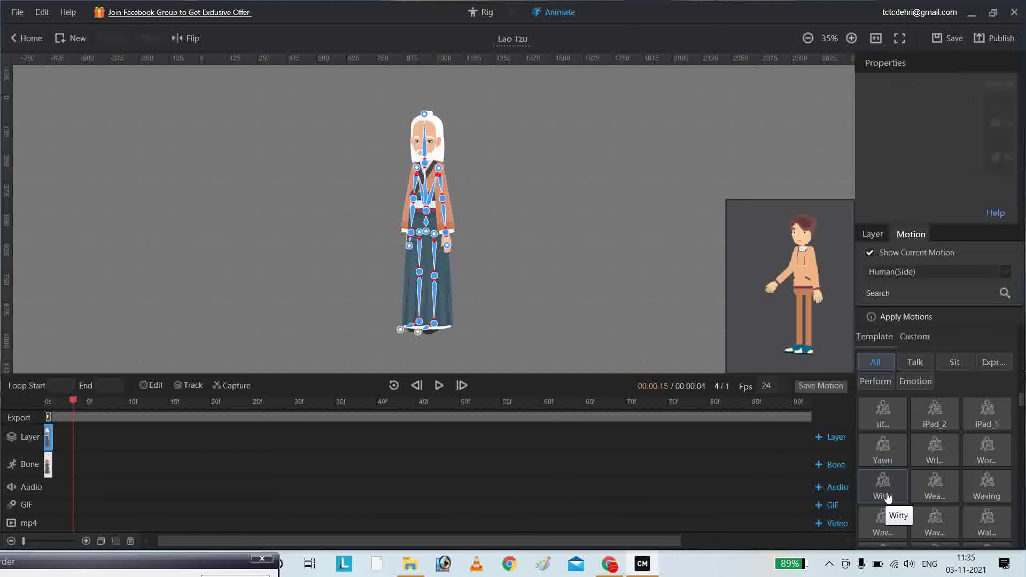
{"action": "left_click_drag", "start_coordinate": [887, 489], "coordinate": [75, 426]}
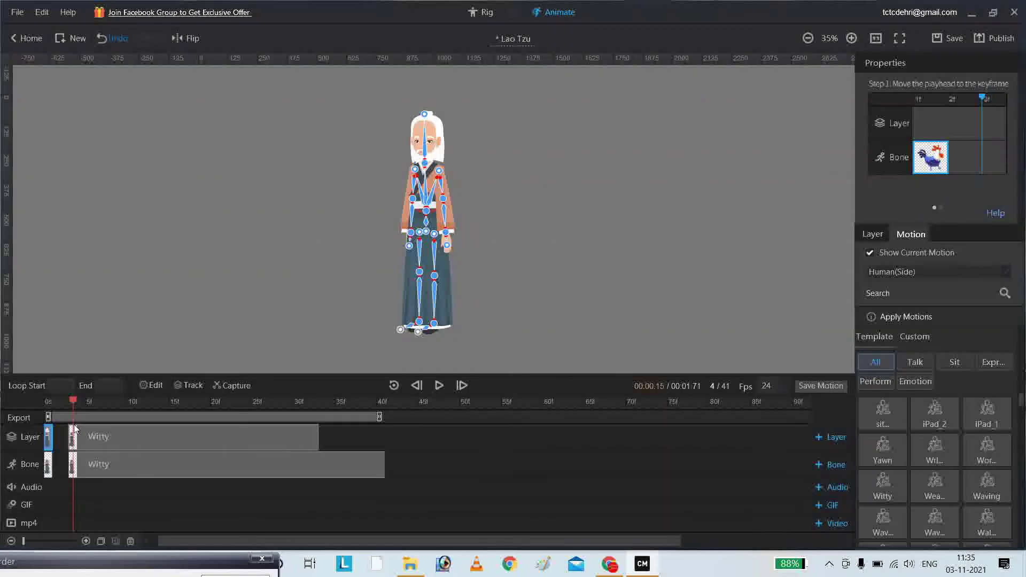
{"action": "left_click_drag", "start_coordinate": [72, 400], "coordinate": [67, 401]}
{"action": "key", "text": "space"}
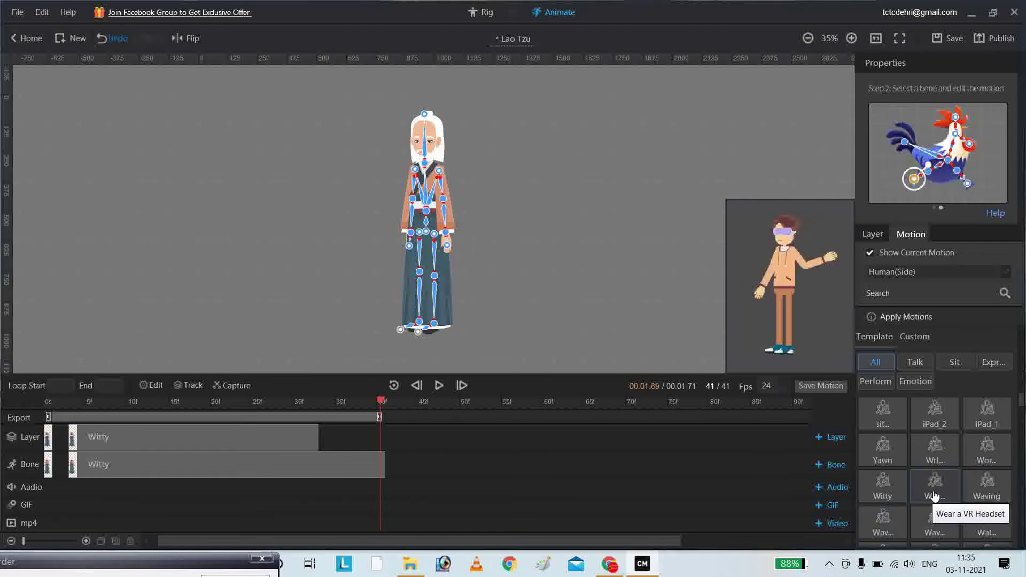
- Add the Waving motion directly after the Witty clip and review the animation from start to end
{"action": "left_click_drag", "start_coordinate": [987, 486], "coordinate": [392, 421]}
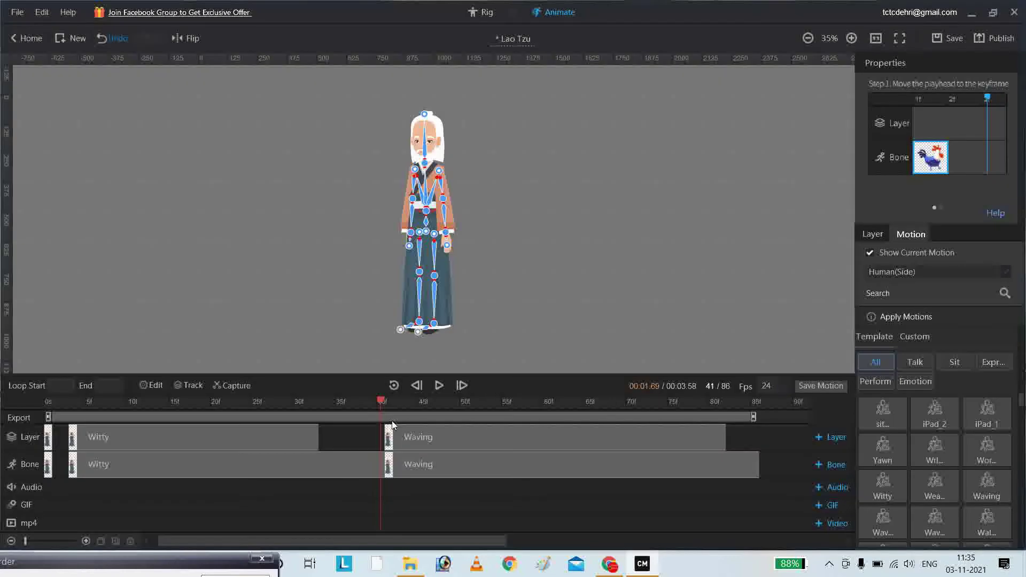
{"action": "left_click_drag", "start_coordinate": [376, 400], "coordinate": [75, 403]}
{"action": "key", "text": "space"}
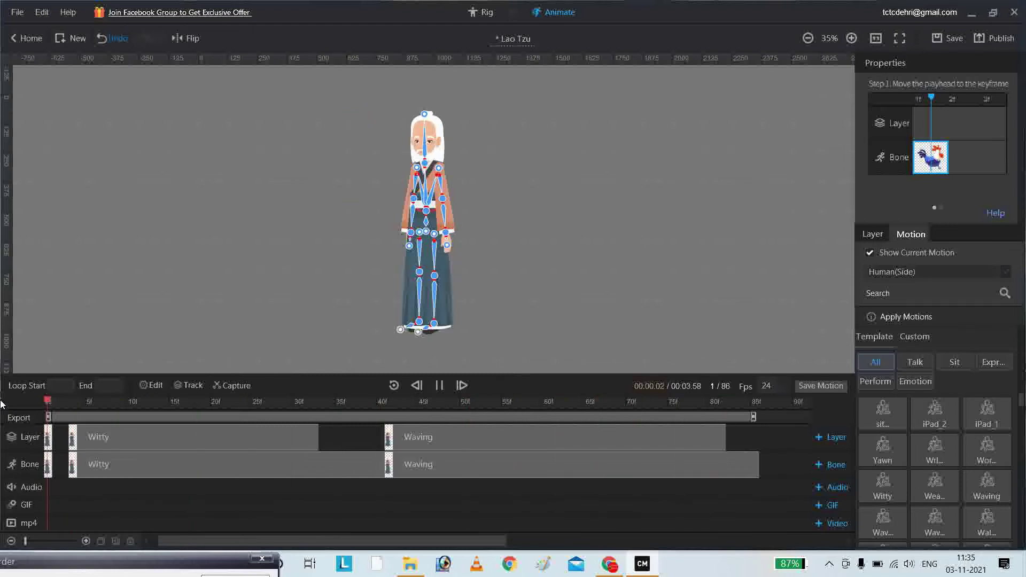
{"action": "key", "text": "space"}
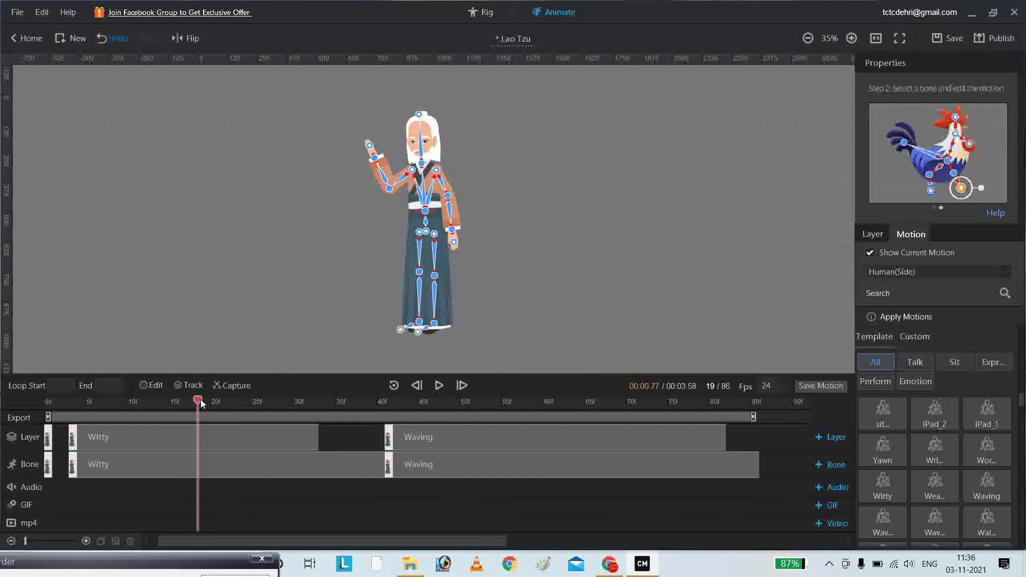
{"action": "left_click", "coordinate": [363, 406]}
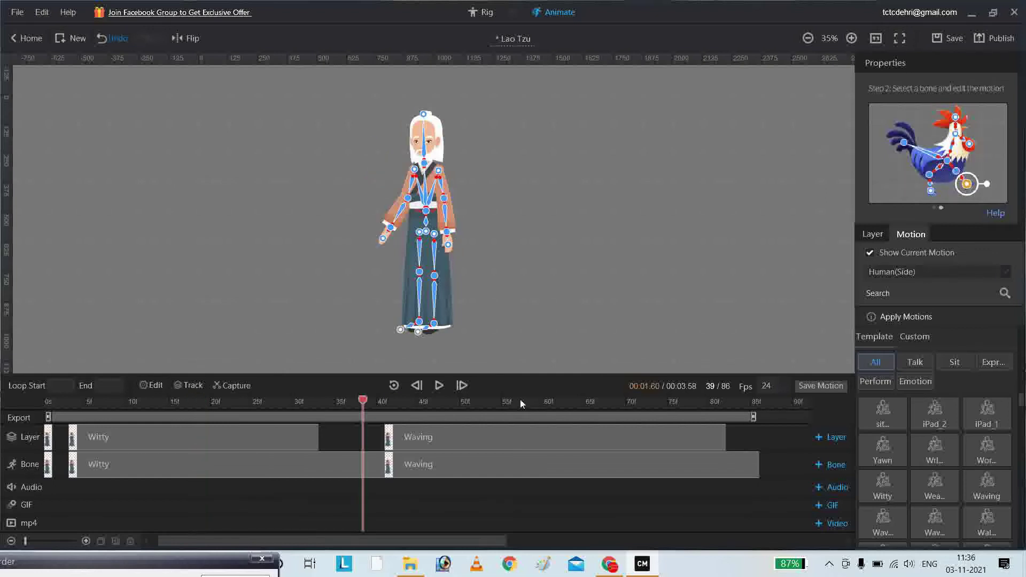
{"action": "left_click", "coordinate": [557, 405]}
{"action": "left_click_drag", "start_coordinate": [656, 411], "coordinate": [761, 408]}
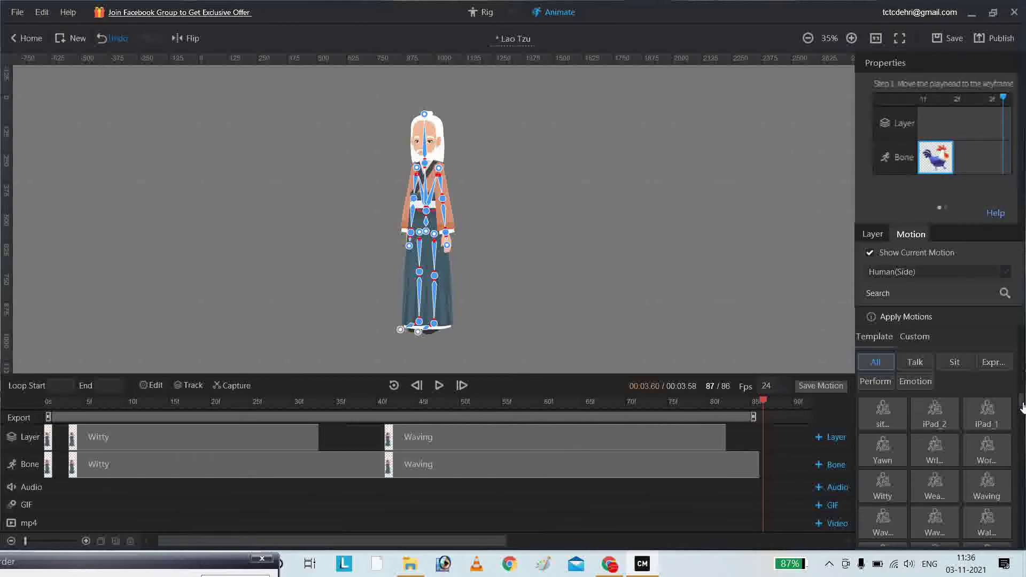
- Look through the Talk category of motion templates and preview several of them
{"action": "left_click", "coordinate": [915, 363]}
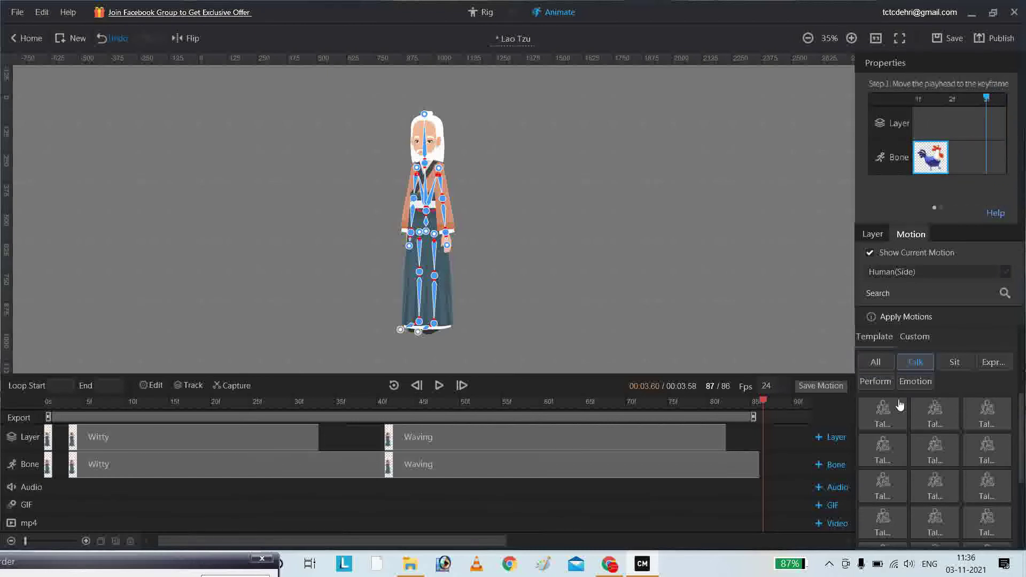
{"action": "mouse_move", "coordinate": [893, 413]}
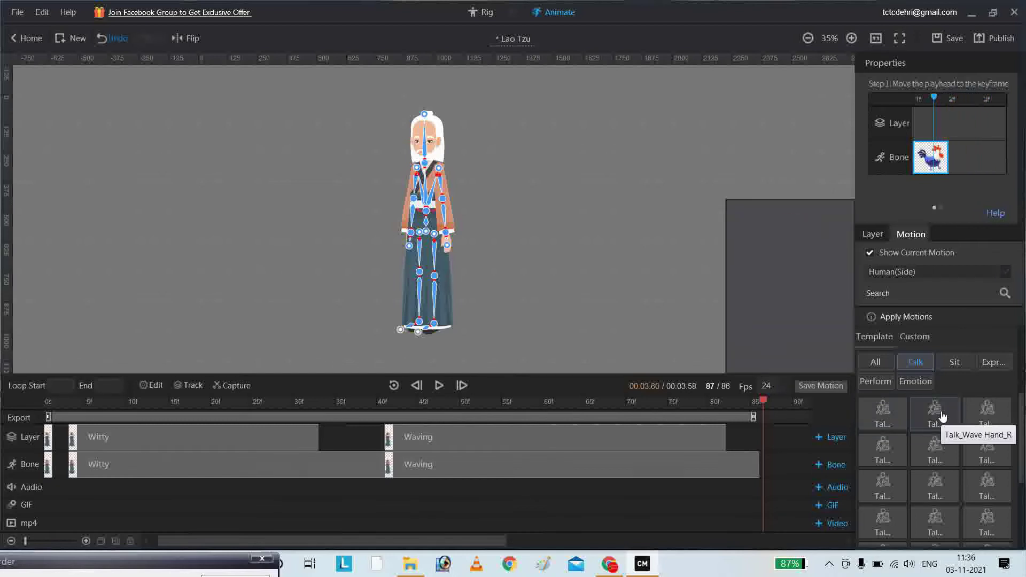
{"action": "mouse_move", "coordinate": [943, 417]}
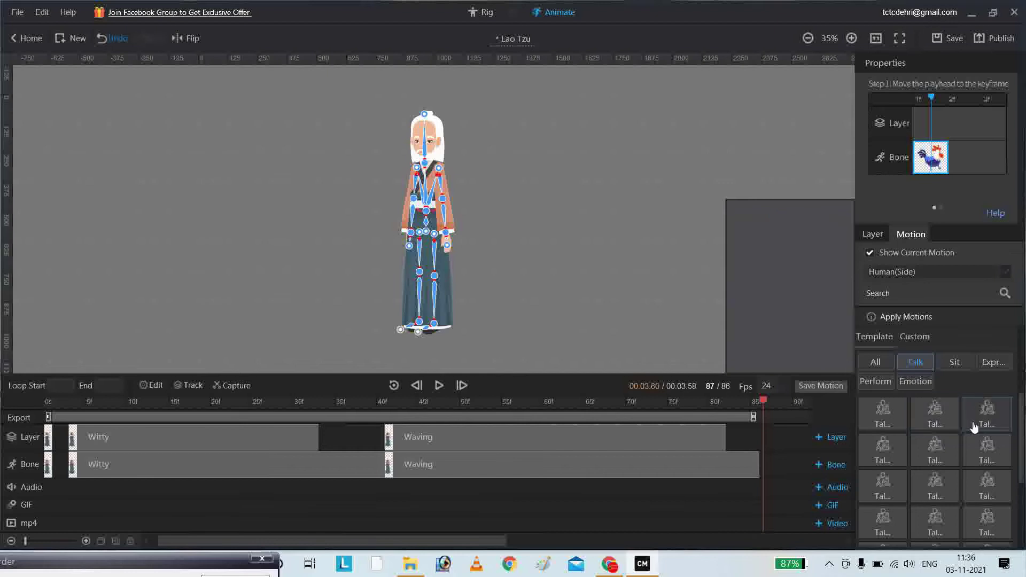
{"action": "mouse_move", "coordinate": [975, 426]}
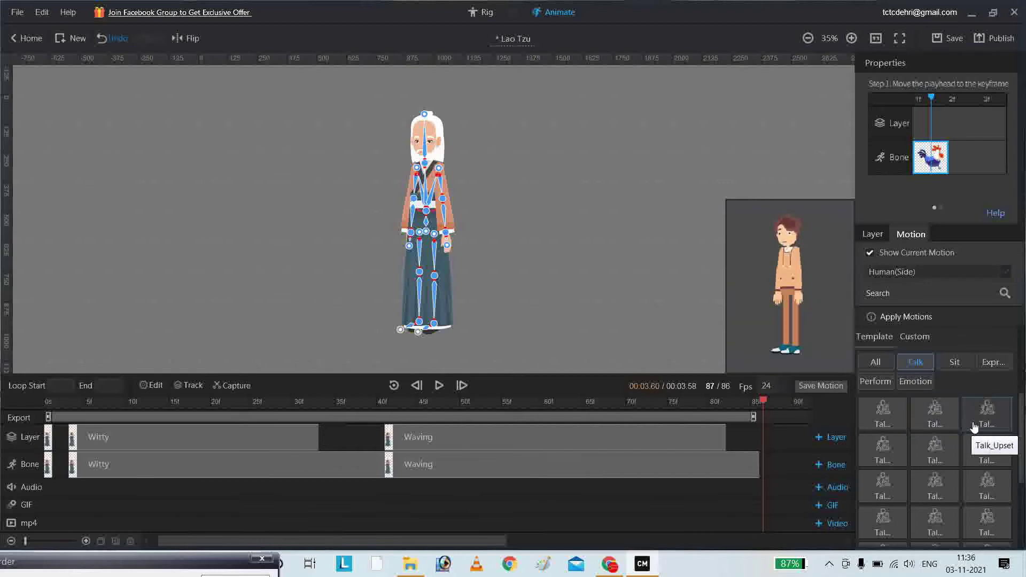
{"action": "mouse_move", "coordinate": [894, 454]}
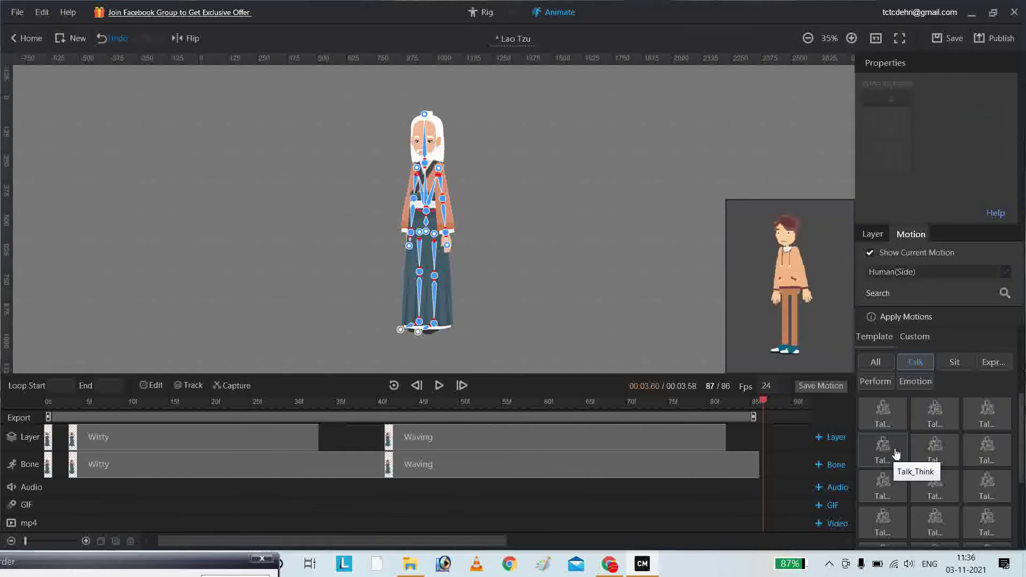
{"action": "mouse_move", "coordinate": [971, 465]}
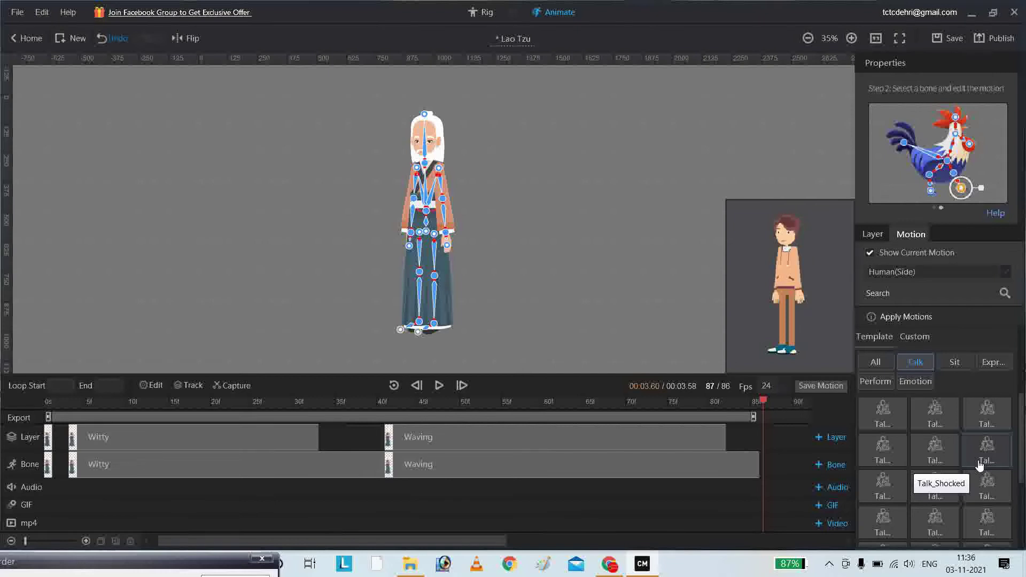
{"action": "mouse_move", "coordinate": [889, 493]}
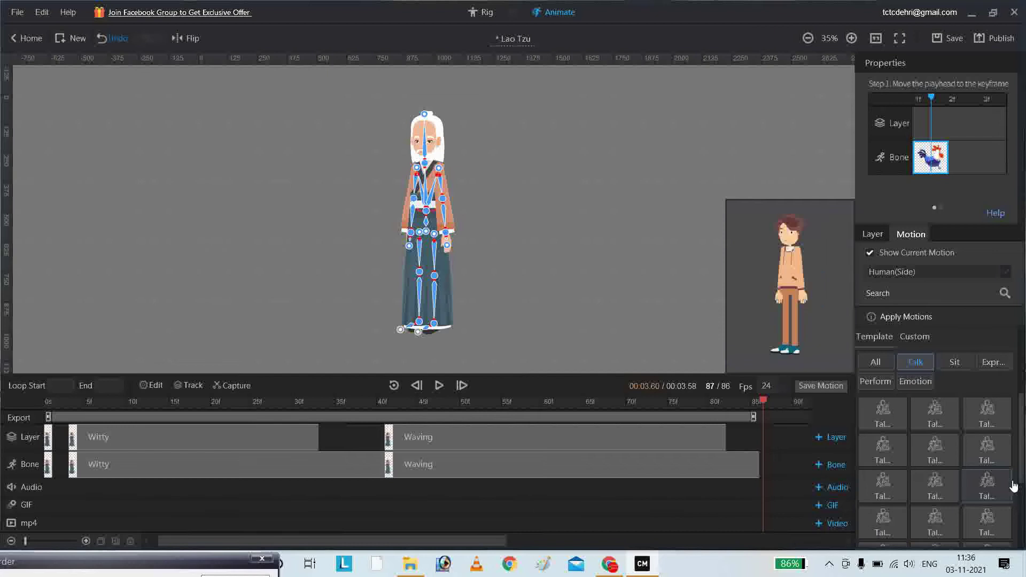
{"action": "left_click_drag", "start_coordinate": [1023, 476], "coordinate": [1023, 512]}
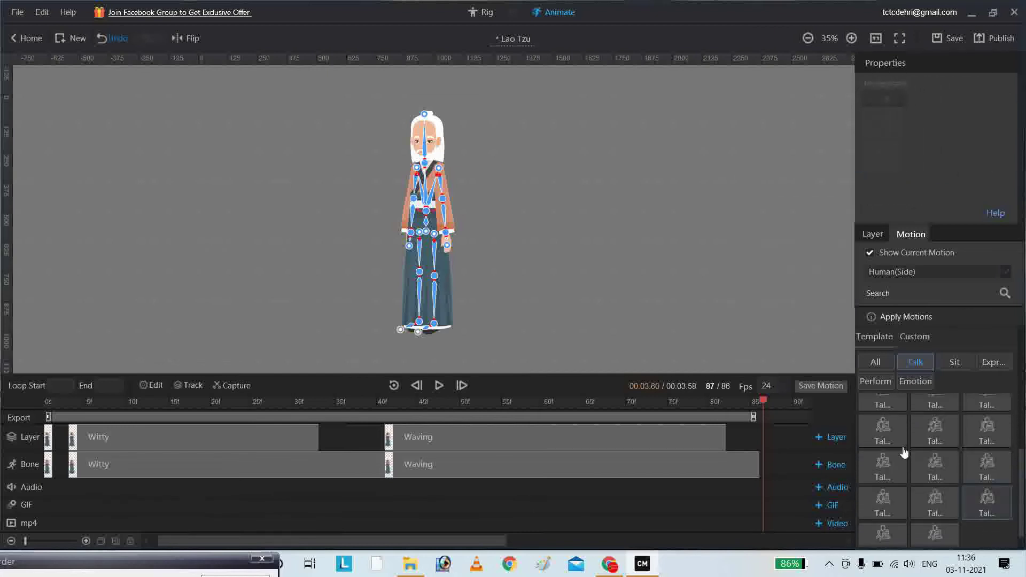
{"action": "mouse_move", "coordinate": [867, 465]}
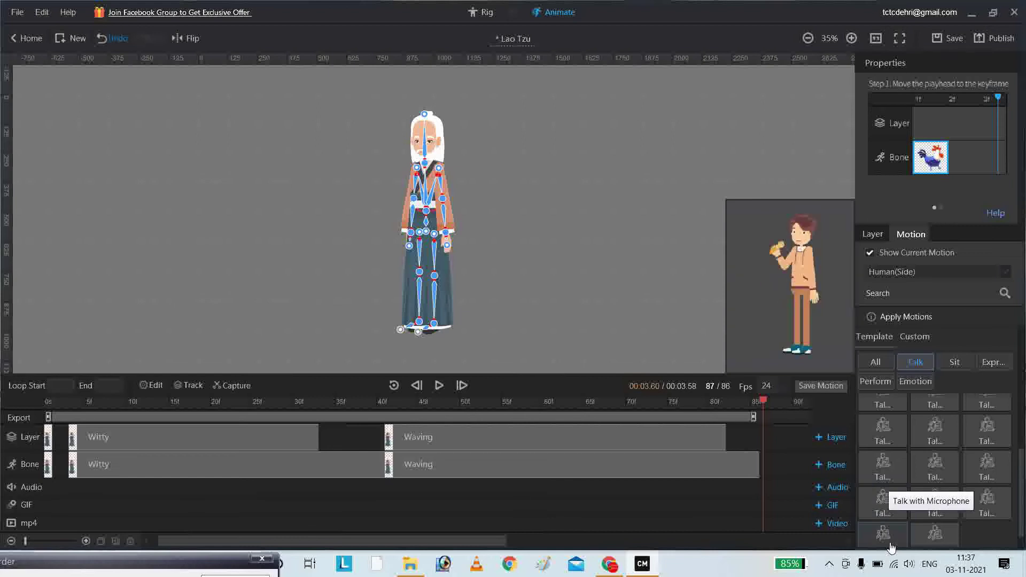
{"action": "mouse_move", "coordinate": [928, 545]}
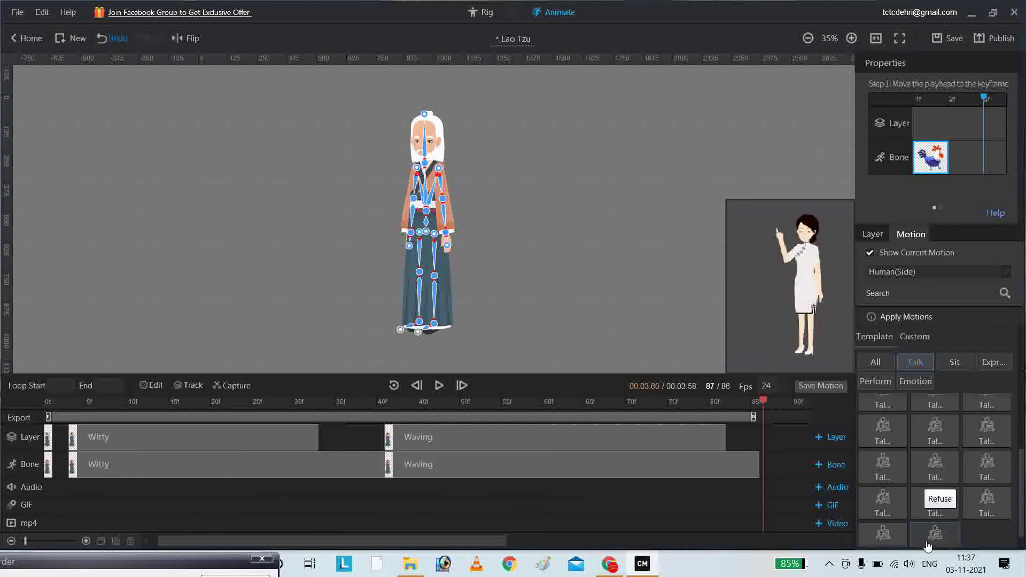
- Add the Talk_Exciting motion template to the timeline directly after the Waving clip
{"action": "mouse_move", "coordinate": [874, 513]}
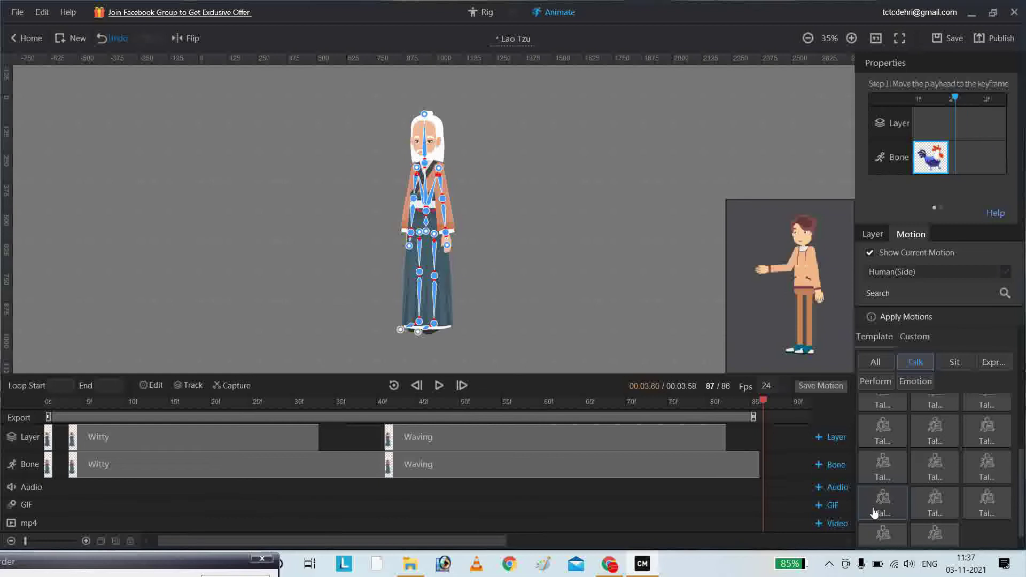
{"action": "mouse_move", "coordinate": [935, 498]}
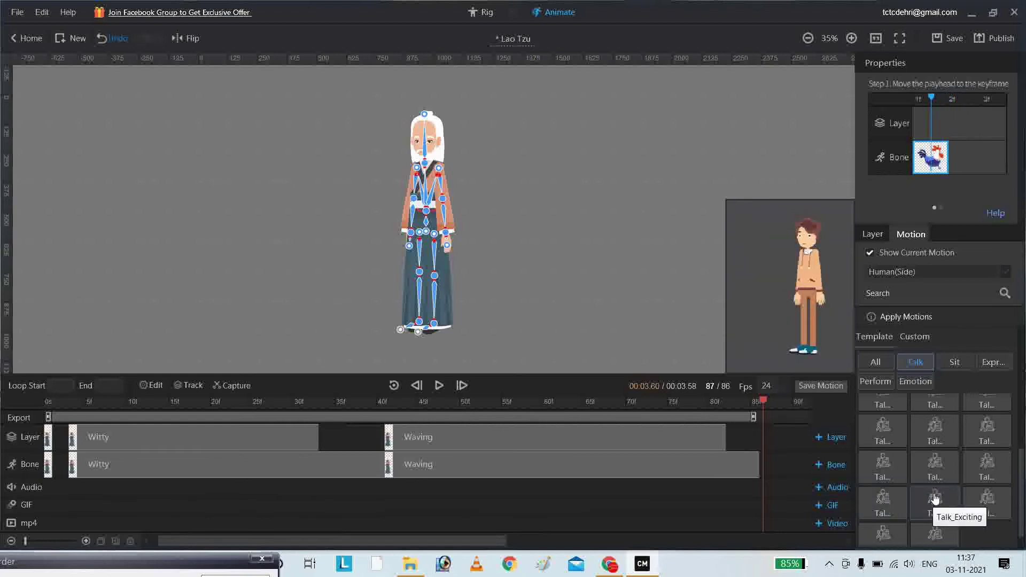
{"action": "left_click_drag", "start_coordinate": [935, 503], "coordinate": [764, 420]}
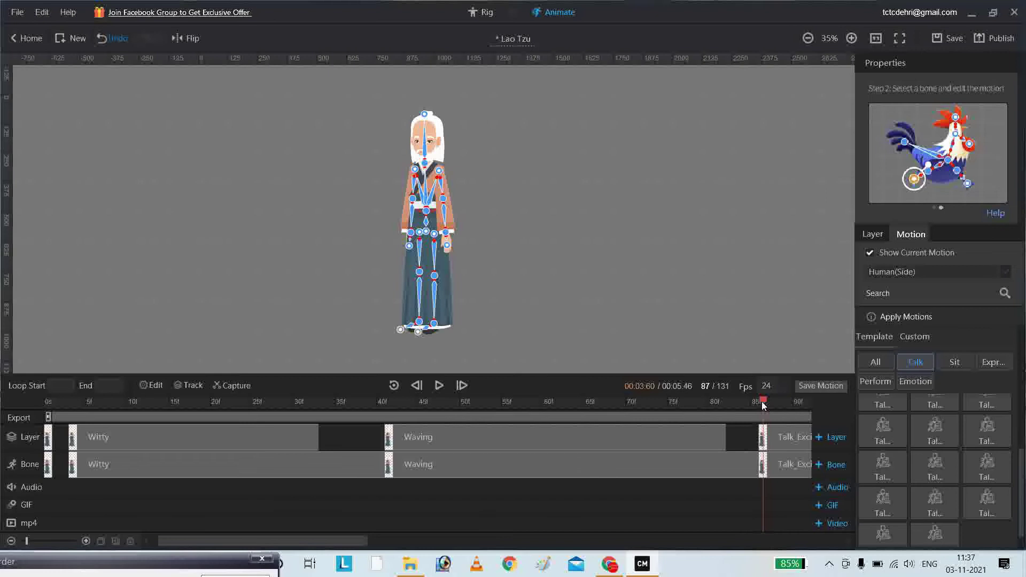
- Turn off the bone display so the character is shown without its skeleton
{"action": "left_click", "coordinate": [177, 389]}
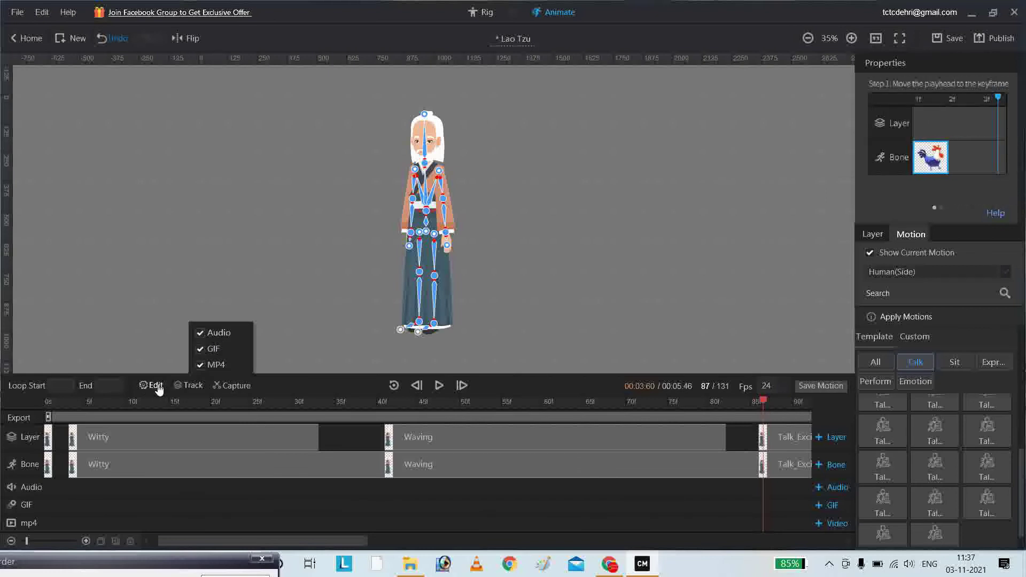
{"action": "left_click", "coordinate": [159, 387]}
{"action": "left_click", "coordinate": [160, 333]}
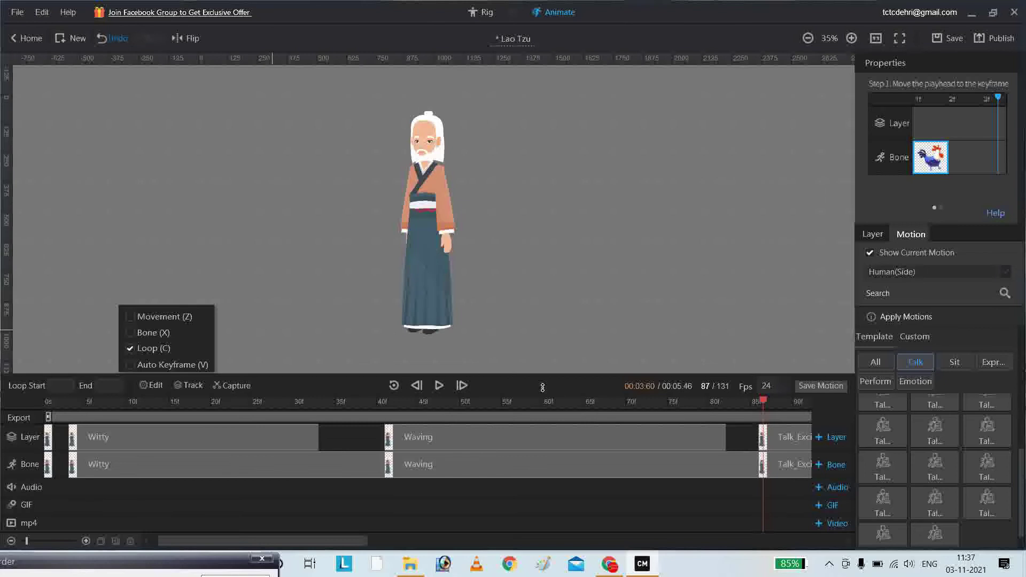
- Play the animation from the first frame through the Talk_Exciting clip and stop playback
{"action": "left_click_drag", "start_coordinate": [762, 398], "coordinate": [2, 435]}
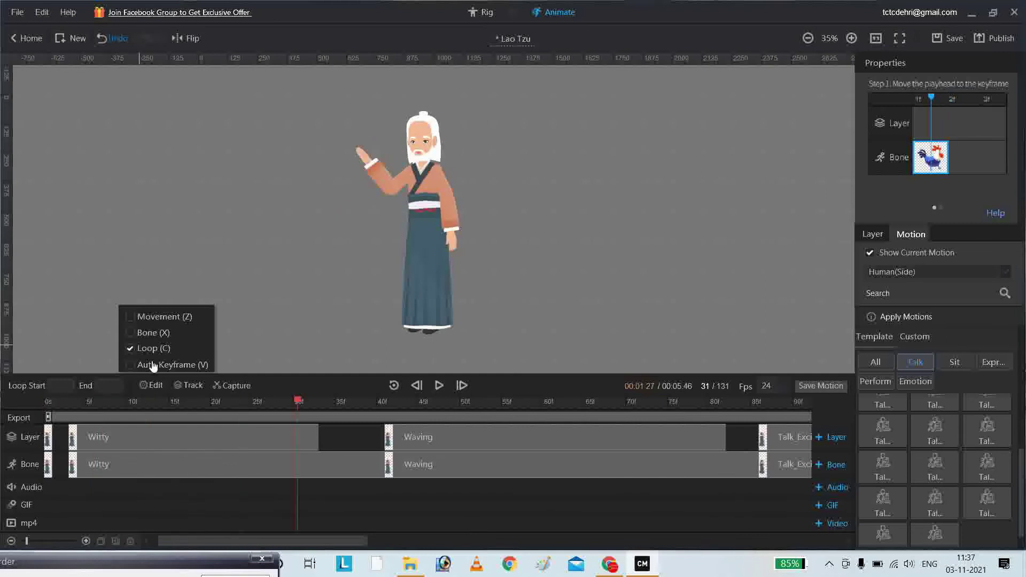
{"action": "left_click", "coordinate": [156, 393]}
{"action": "key", "text": "space"}
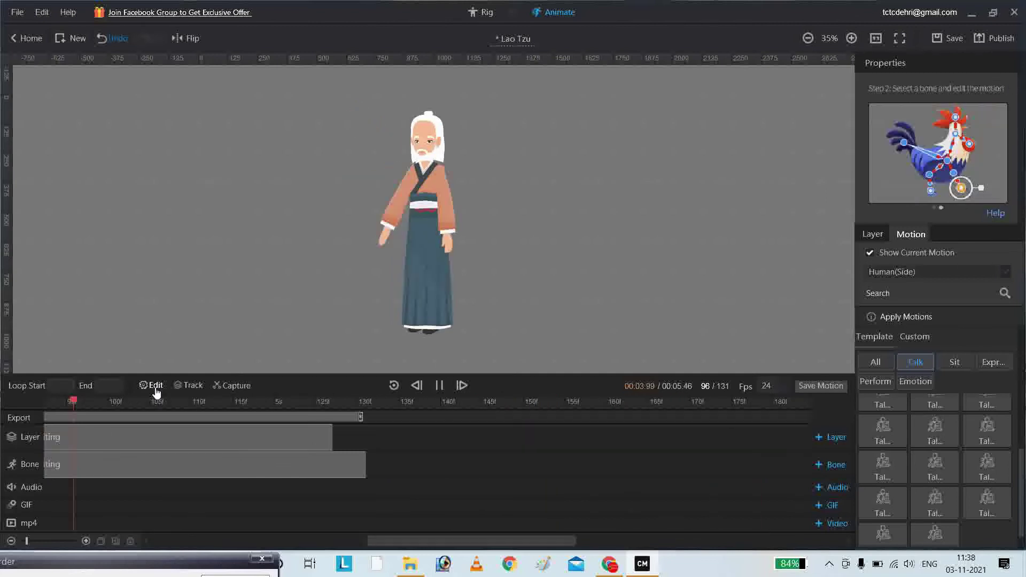
{"action": "key", "text": "space"}
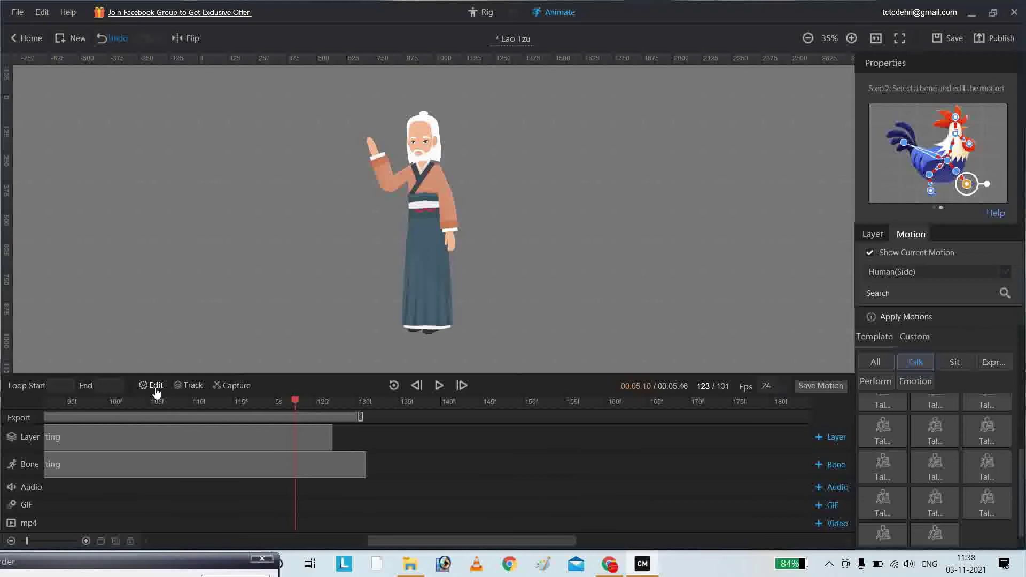
- Undo adding the Talk_Exciting motion and play back the remaining Witty and Waving clips
{"action": "key", "text": "ctrl+z"}
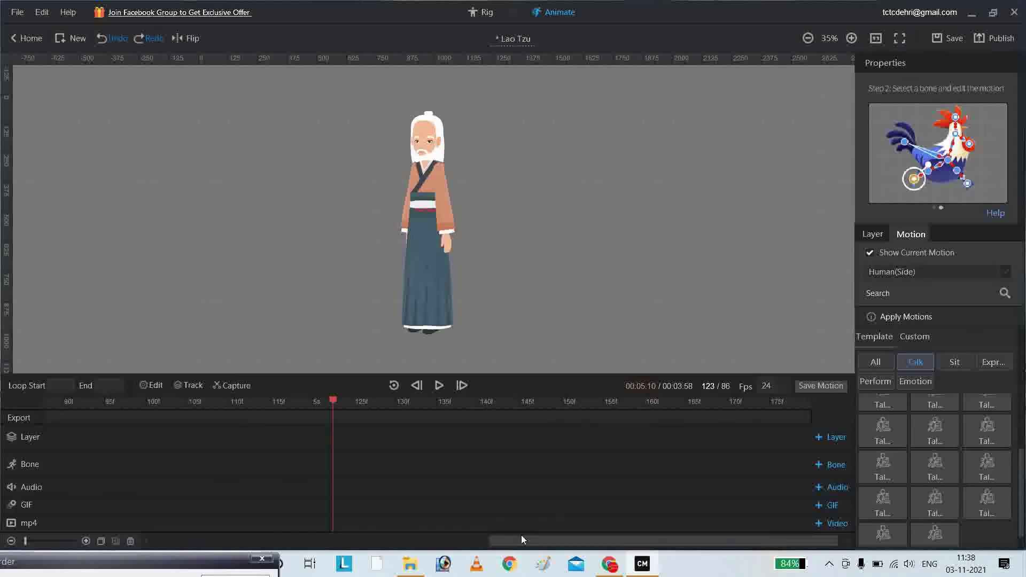
{"action": "left_click_drag", "start_coordinate": [523, 545], "coordinate": [419, 545]}
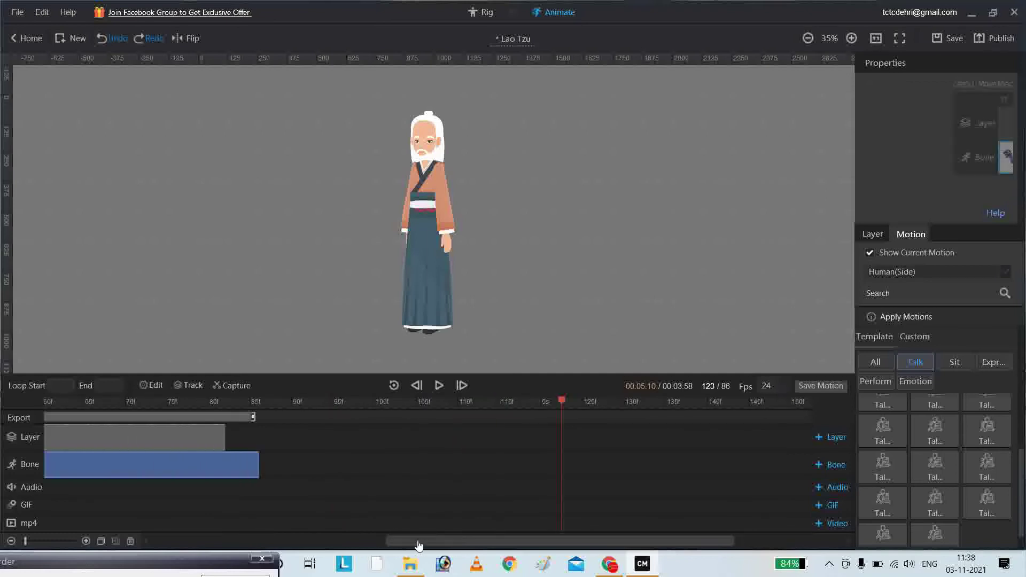
{"action": "left_click", "coordinate": [139, 400]}
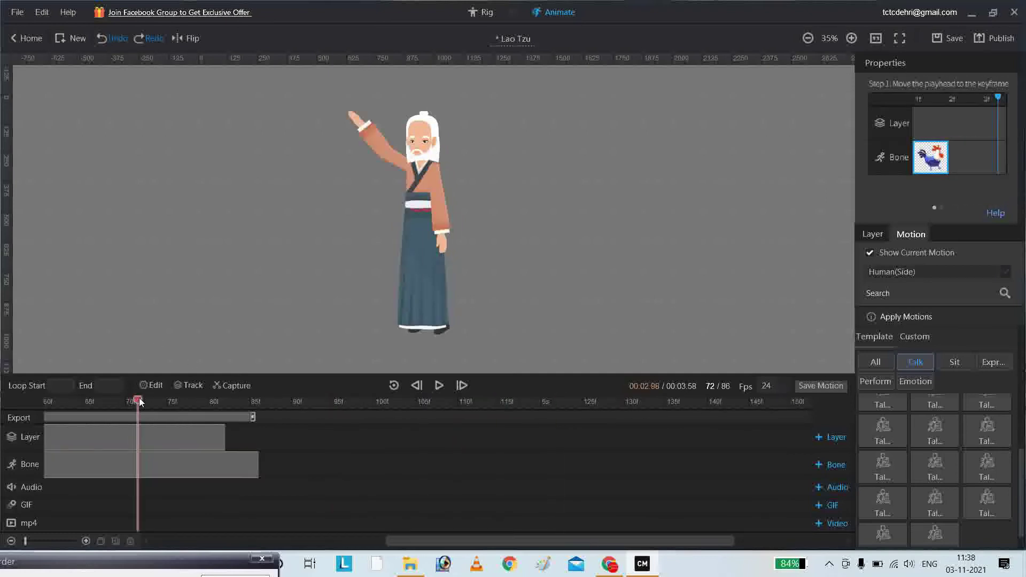
{"action": "key", "text": "space"}
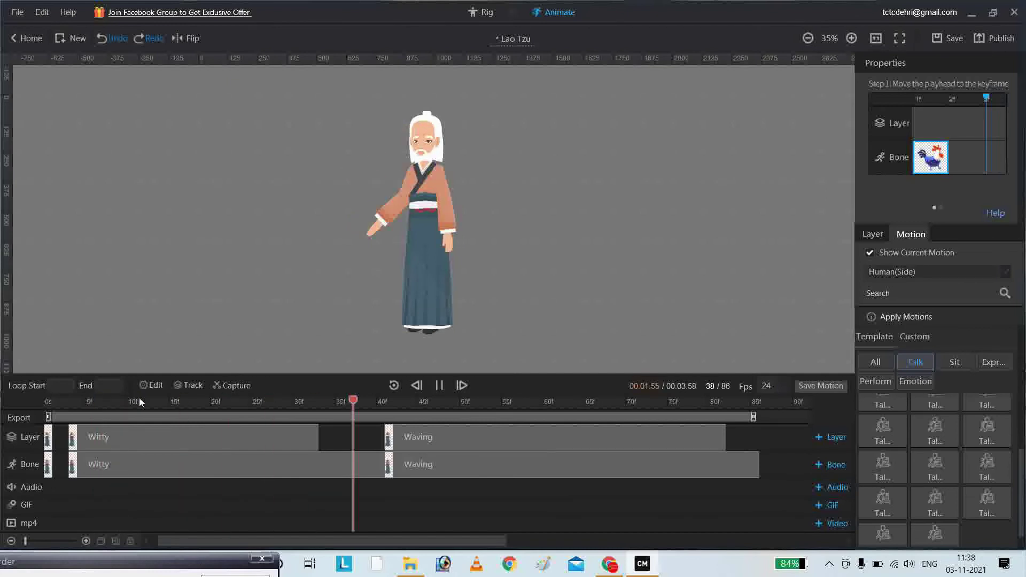
{"action": "key", "text": "space"}
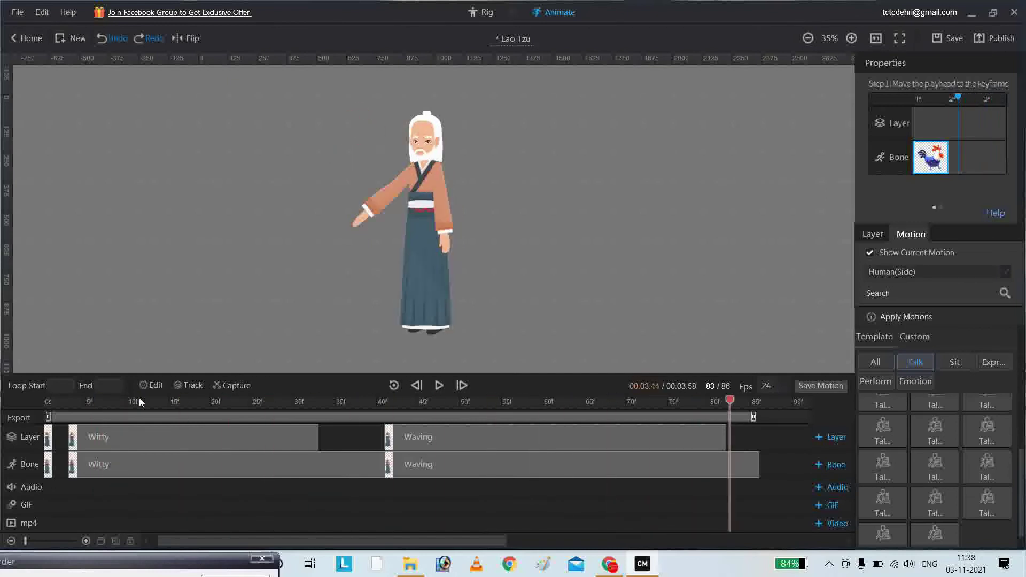
- Preview motions in the Perform category and add Walk_Hand on Hip to the timeline after the Waving clip
{"action": "mouse_move", "coordinate": [1008, 491]}
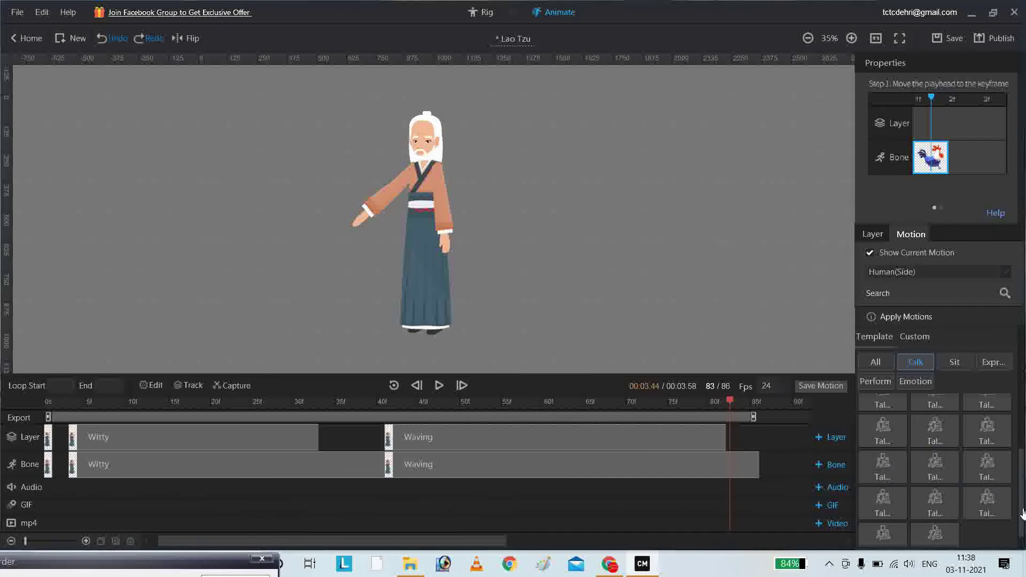
{"action": "scroll", "coordinate": [1022, 460], "scroll_direction": "up", "scroll_amount": 3}
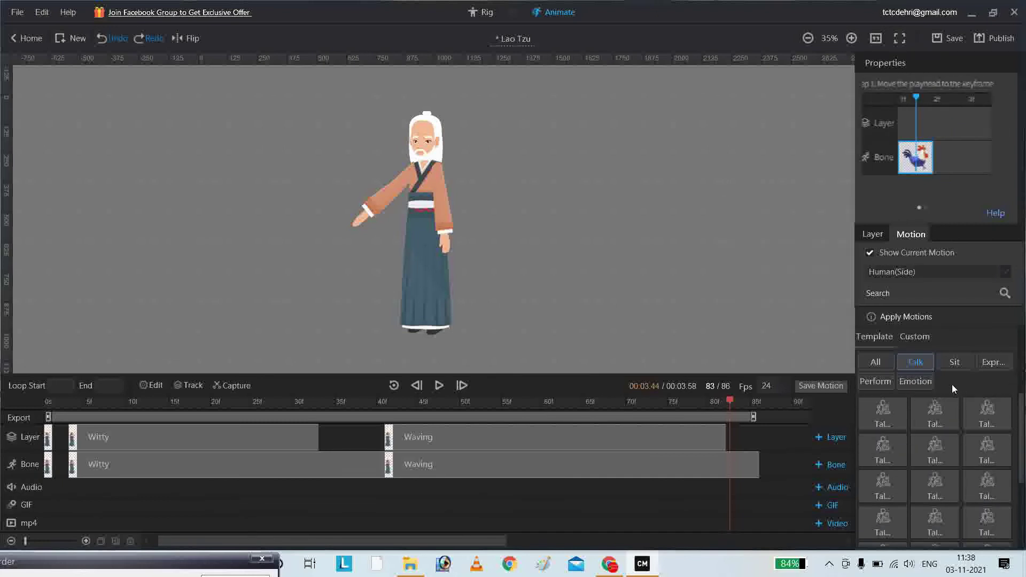
{"action": "left_click", "coordinate": [874, 384]}
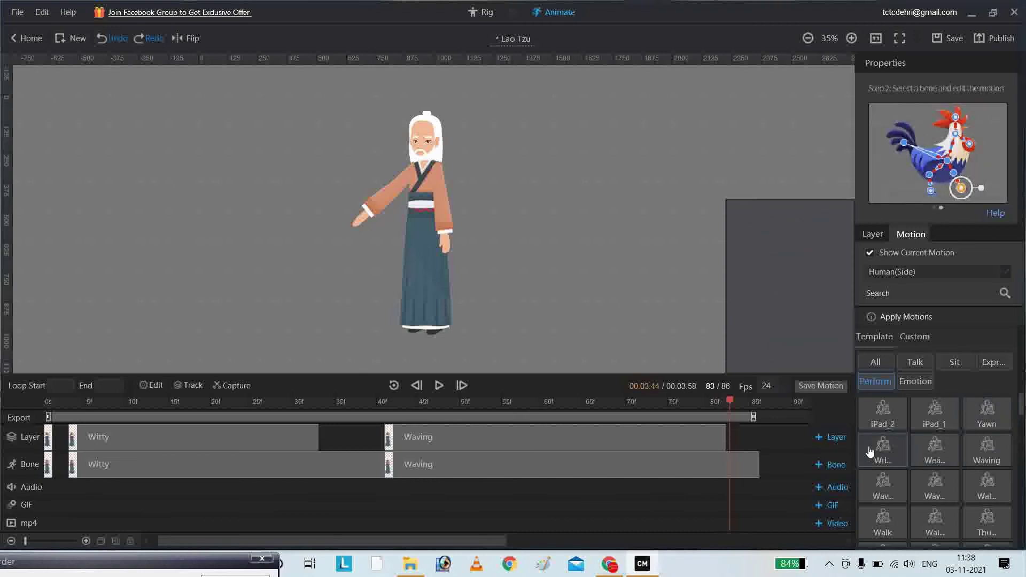
{"action": "mouse_move", "coordinate": [940, 450]}
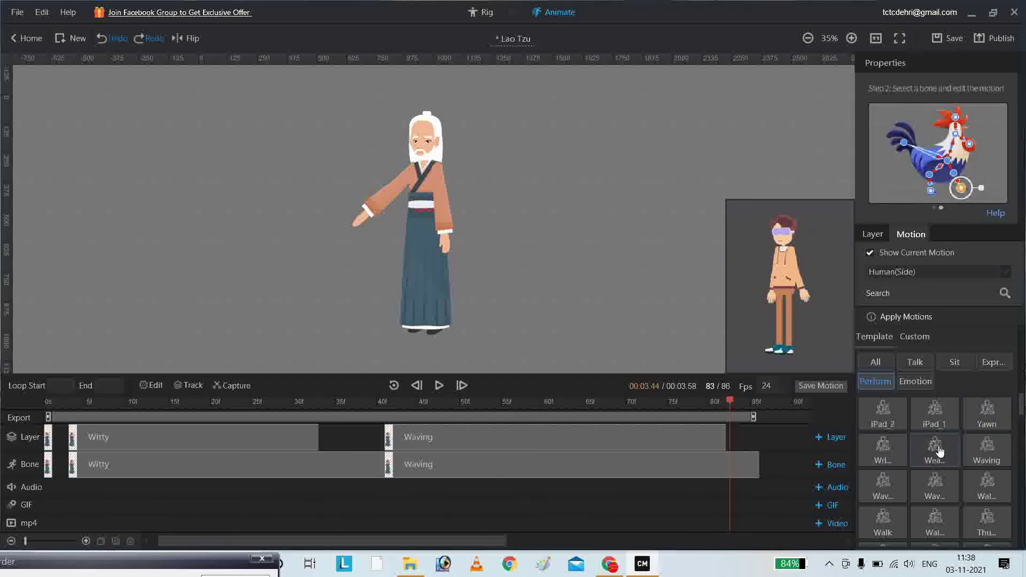
{"action": "mouse_move", "coordinate": [877, 489]}
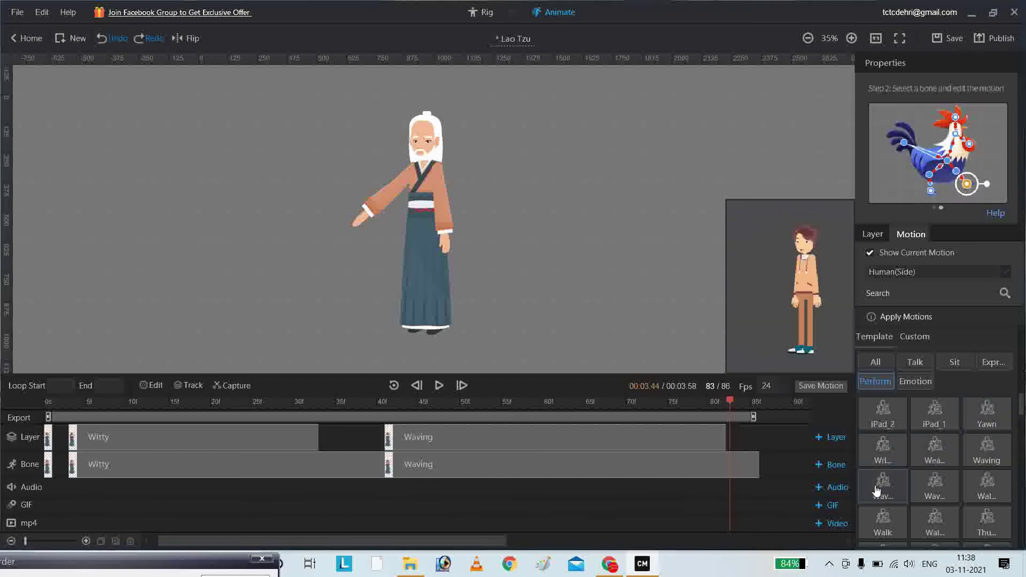
{"action": "mouse_move", "coordinate": [932, 498]}
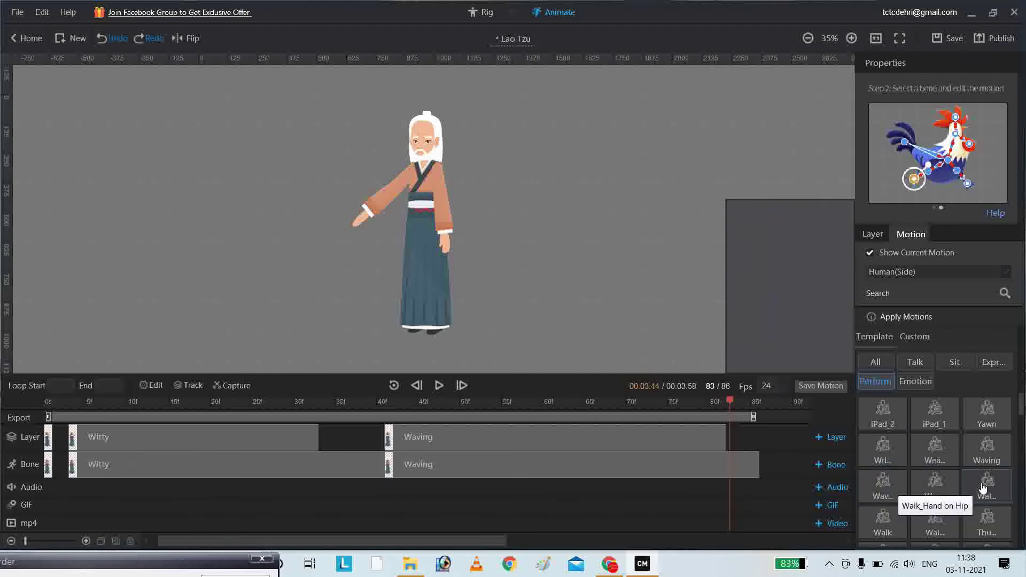
{"action": "mouse_move", "coordinate": [983, 487]}
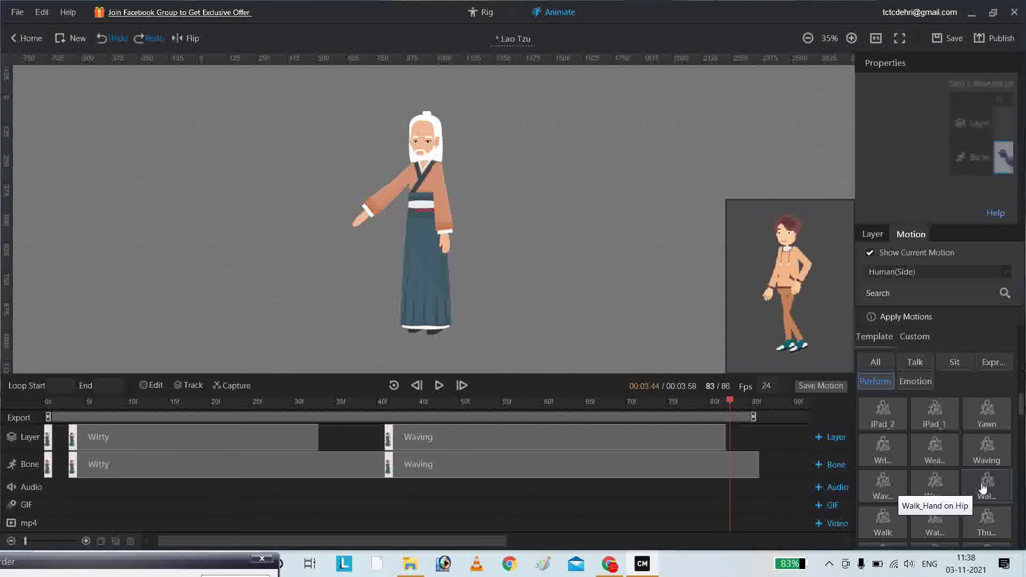
{"action": "left_click_drag", "start_coordinate": [983, 488], "coordinate": [736, 428]}
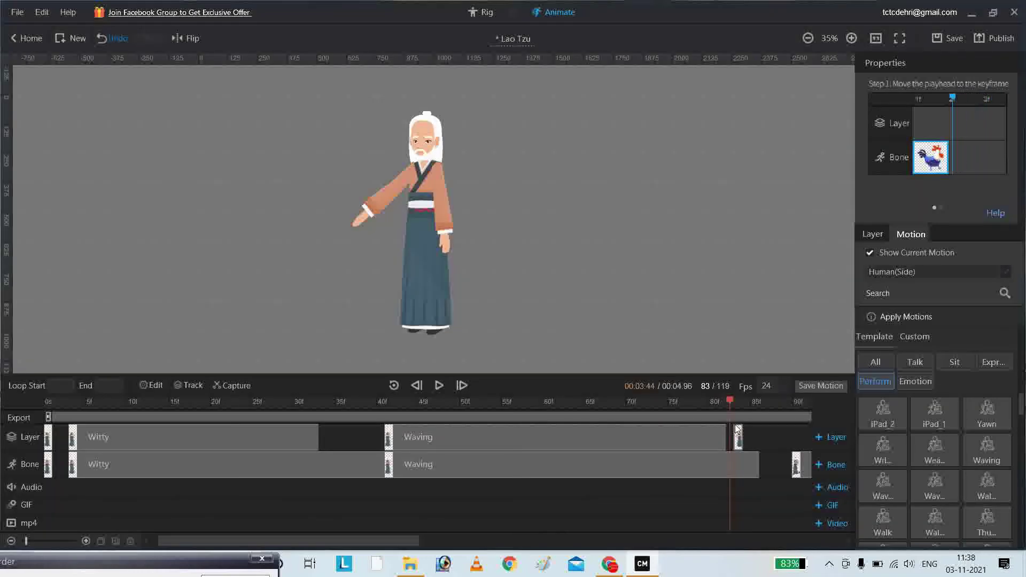
- Play back the animation from the end of the Waving clip into the Walk_Hand on Hip motion
{"action": "key", "text": "space"}
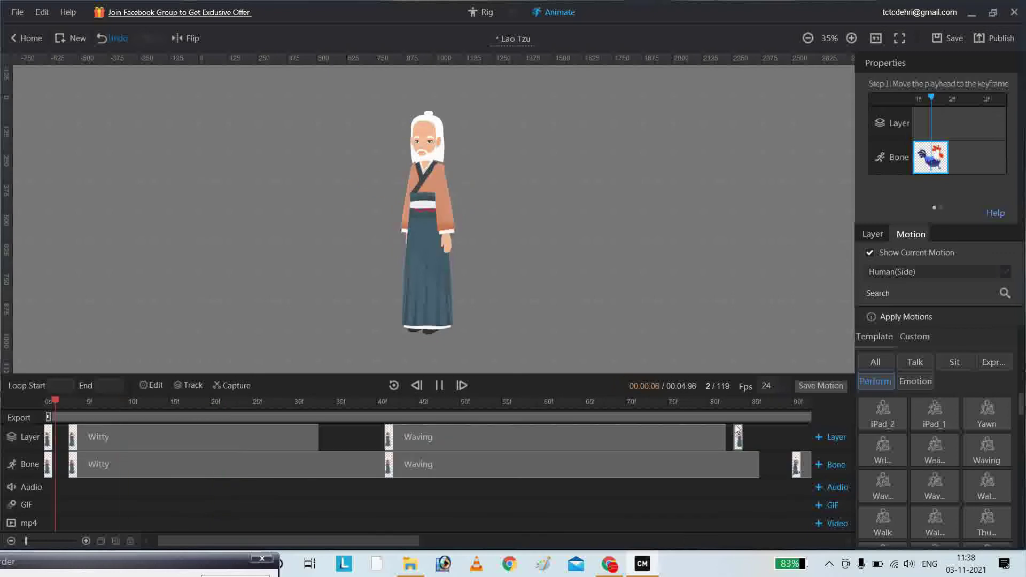
{"action": "key", "text": "space"}
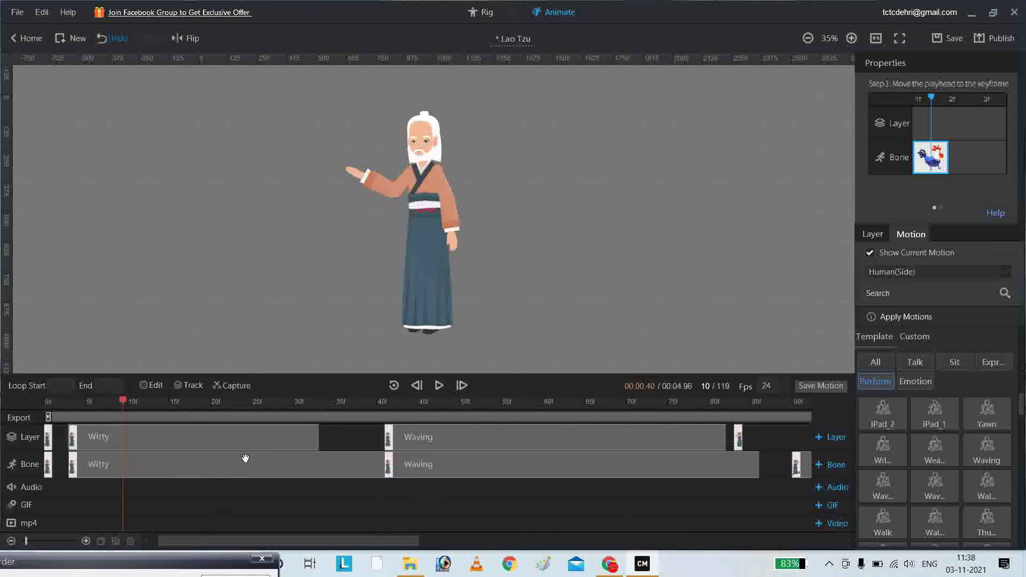
{"action": "left_click_drag", "start_coordinate": [123, 403], "coordinate": [731, 418]}
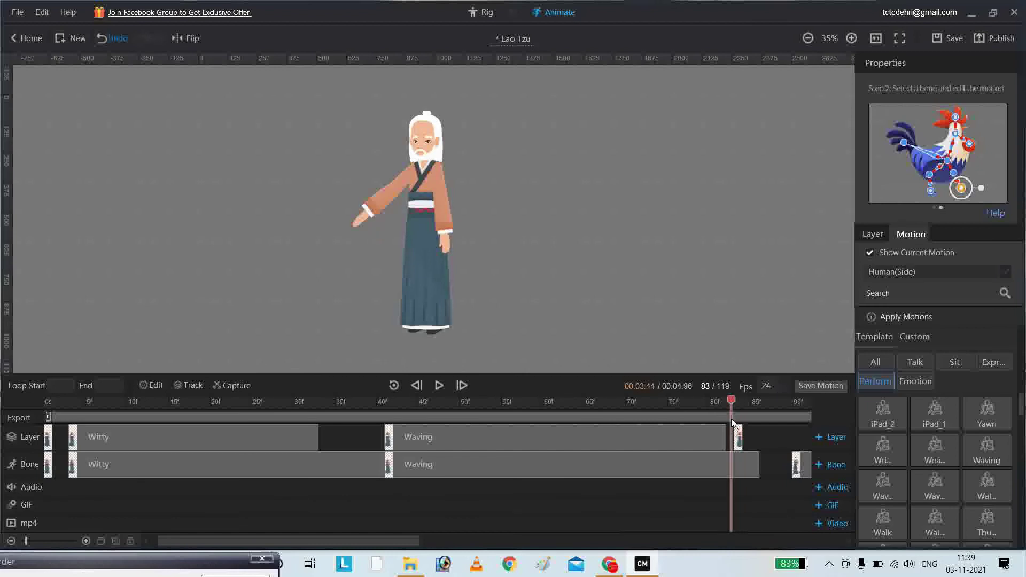
{"action": "key", "text": "space"}
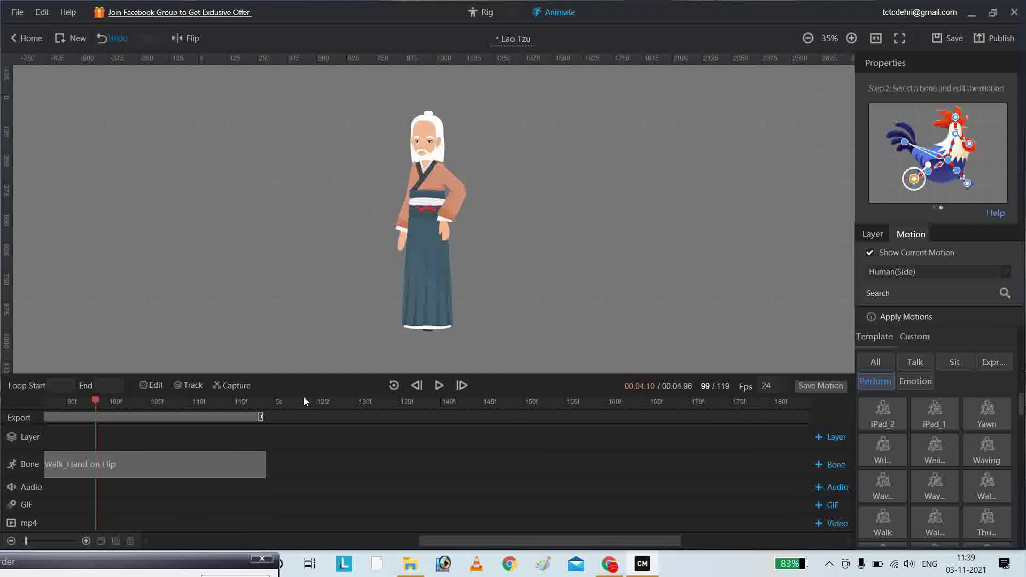
{"action": "left_click", "coordinate": [428, 246]}
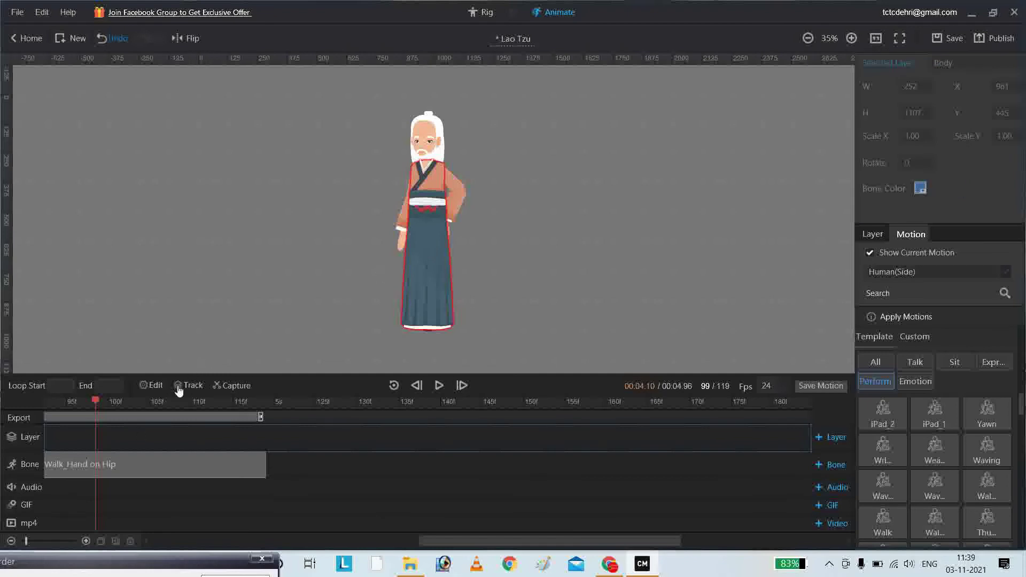
{"action": "left_click", "coordinate": [156, 393]}
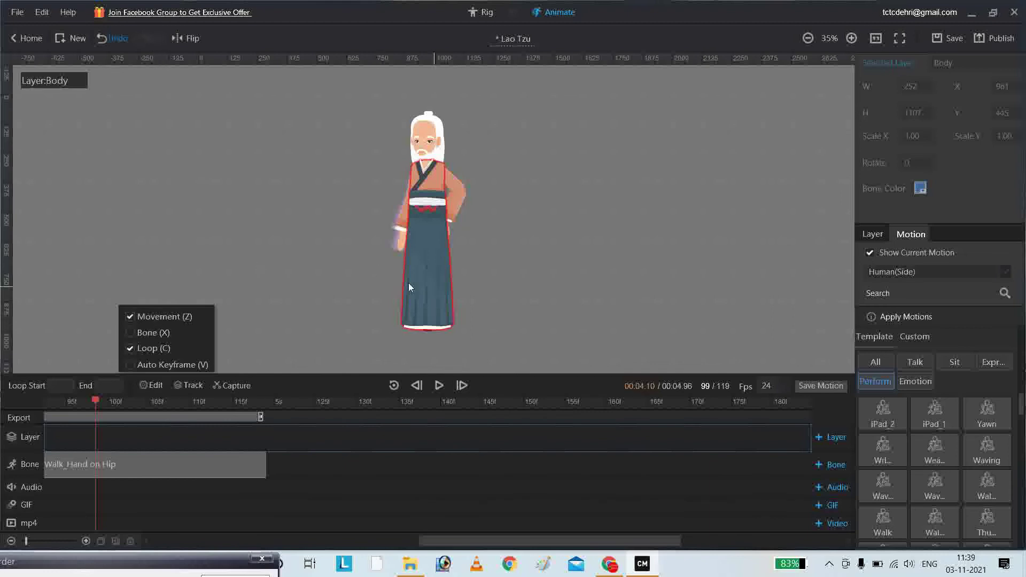
{"action": "left_click", "coordinate": [299, 278]}
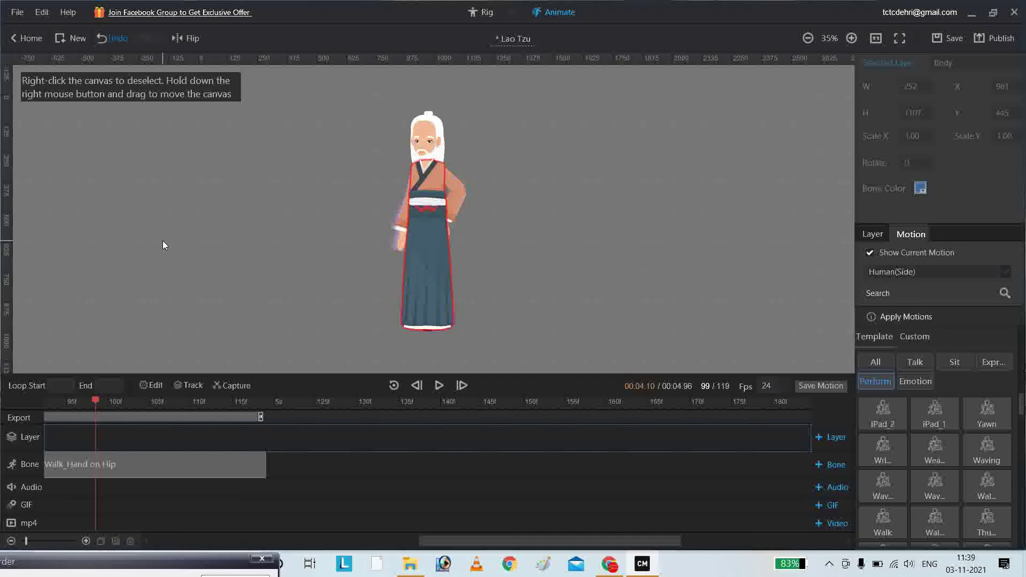
{"action": "double_click", "coordinate": [434, 201]}
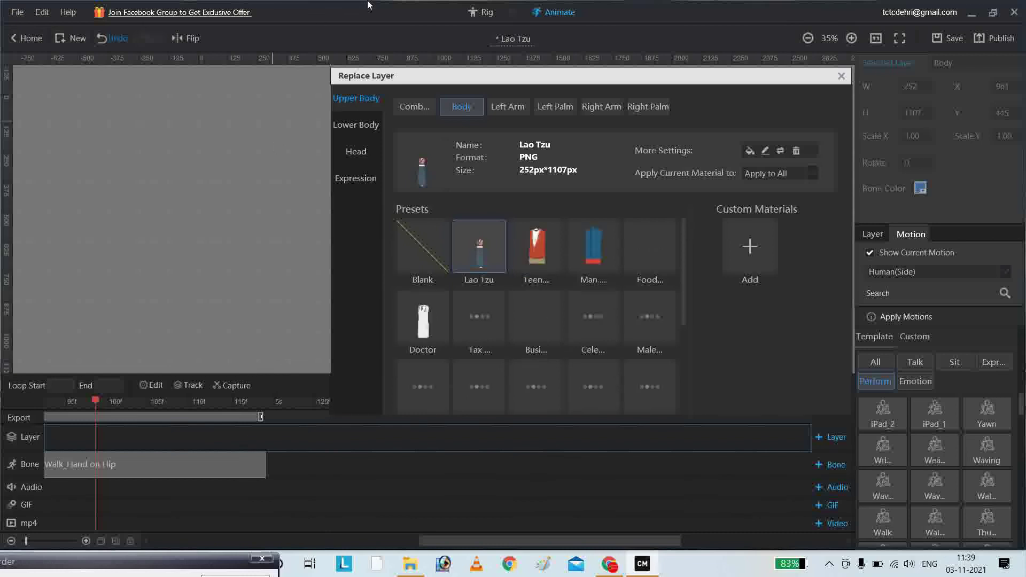
{"action": "left_click", "coordinate": [842, 77]}
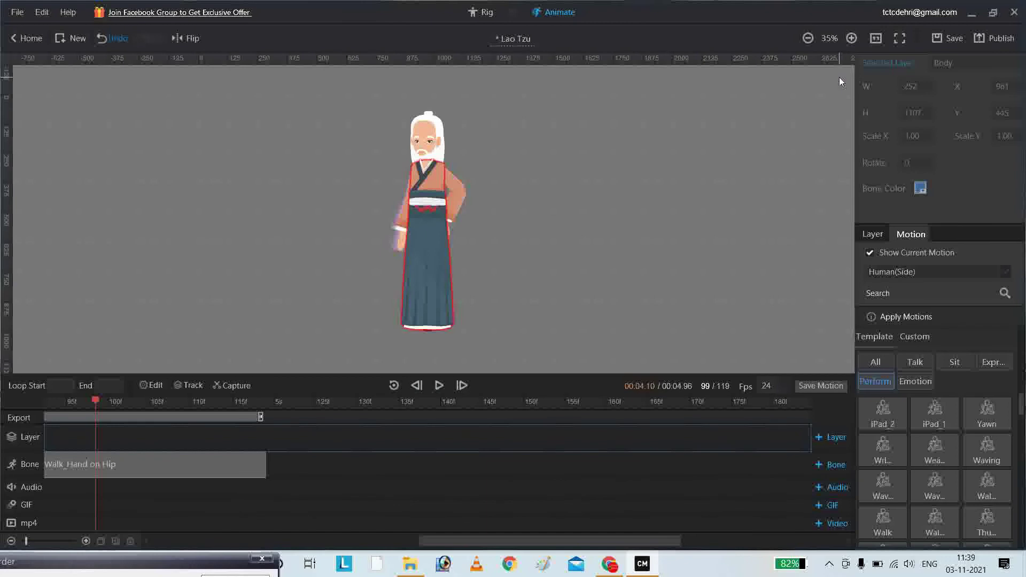
- Deselect the body layer and play back the animation through the Walk_Hand on Hip and Witty clips, then stop playback
{"action": "right_click", "coordinate": [428, 226]}
{"action": "left_click_drag", "start_coordinate": [428, 225], "coordinate": [143, 219]}
{"action": "left_click", "coordinate": [140, 230]}
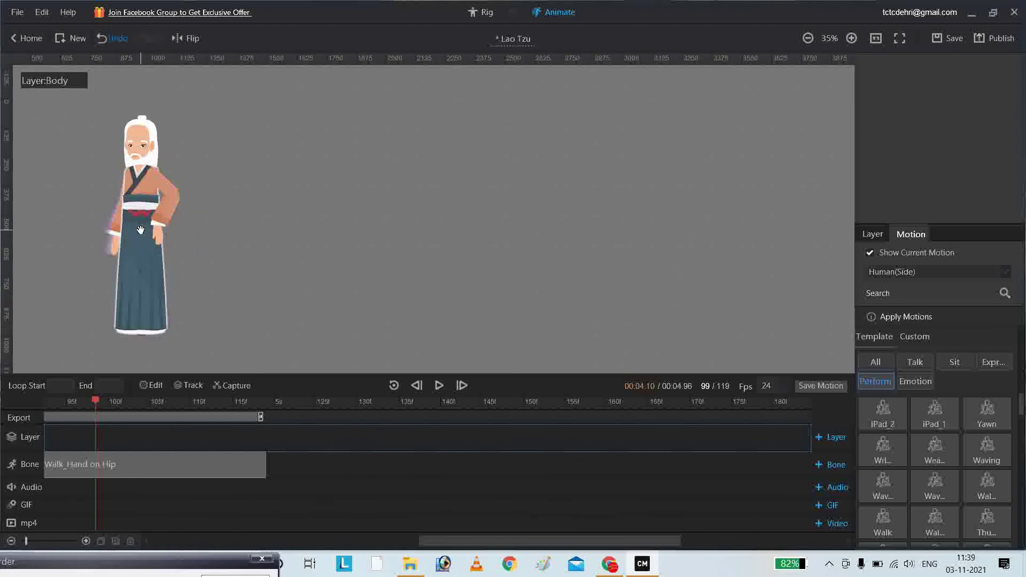
{"action": "left_click", "coordinate": [31, 331]}
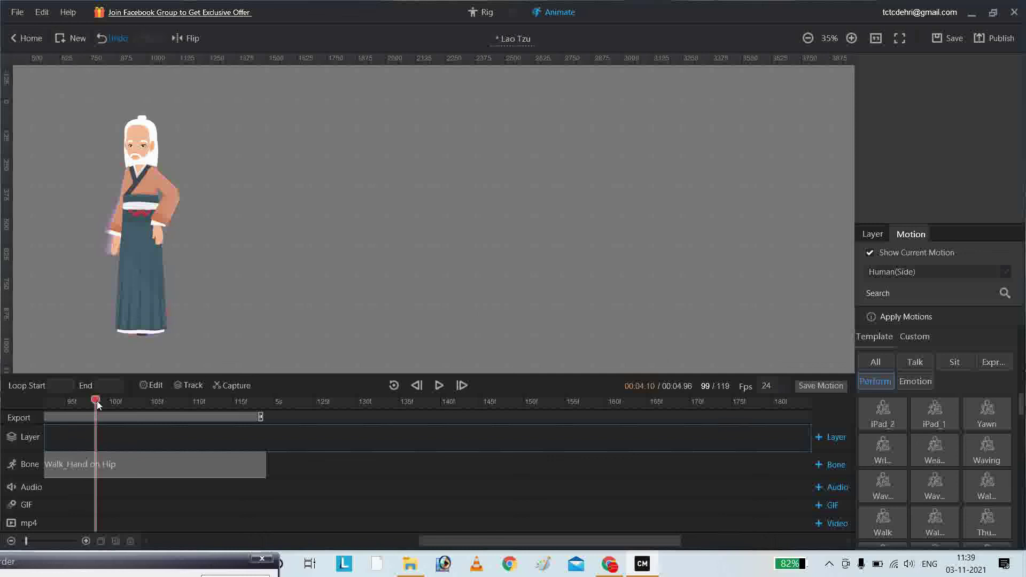
{"action": "left_click_drag", "start_coordinate": [1, 407], "coordinate": [2, 416]}
{"action": "key", "text": "space"}
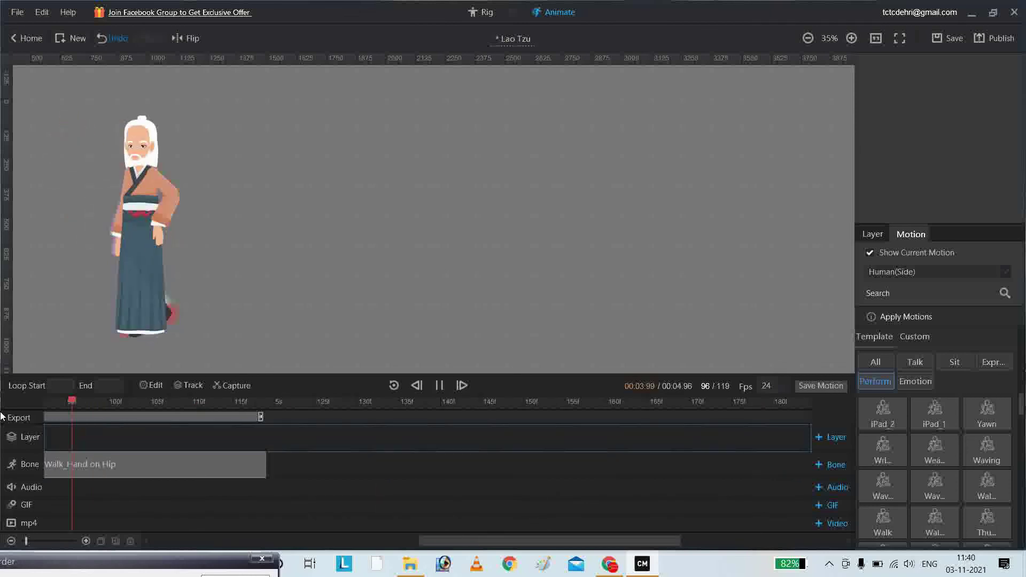
{"action": "key", "text": "space"}
{"action": "key", "text": "space"}
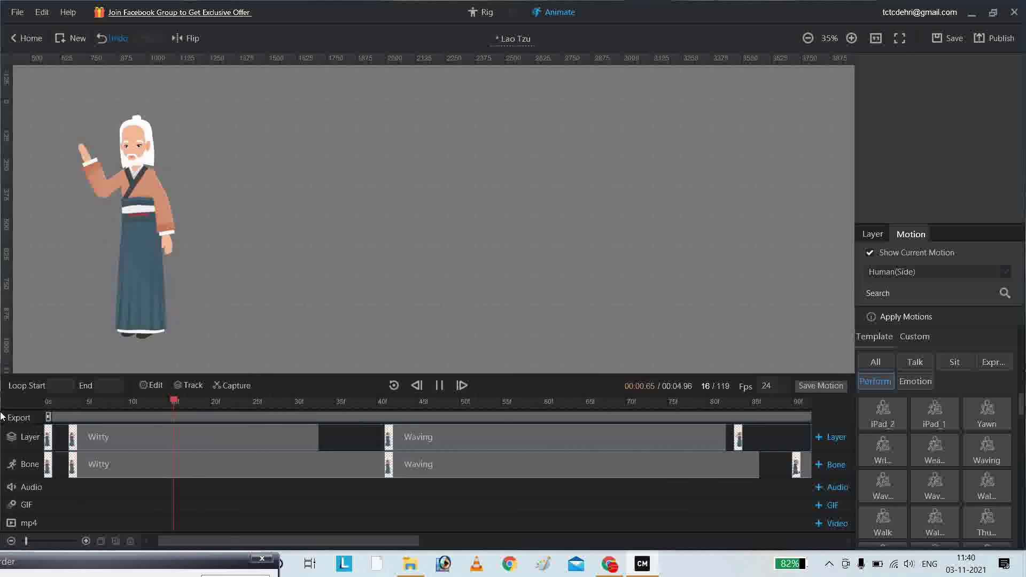
{"action": "key", "text": "space"}
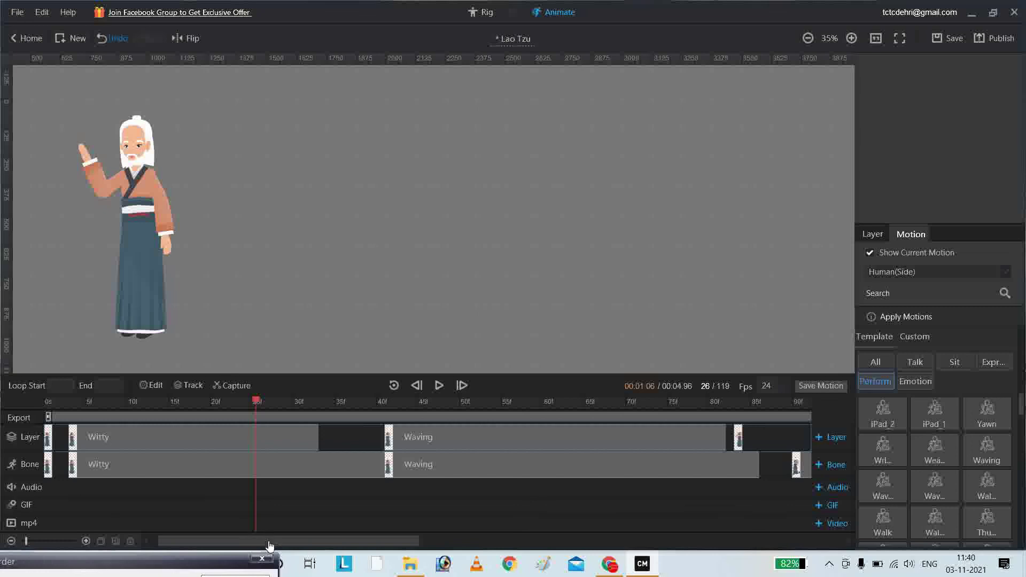
- Add the Talk_Whisper motion from the Talk category at frame 120, after Walk_Hand on Hip, and play back the sequence
{"action": "left_click_drag", "start_coordinate": [270, 546], "coordinate": [464, 546]}
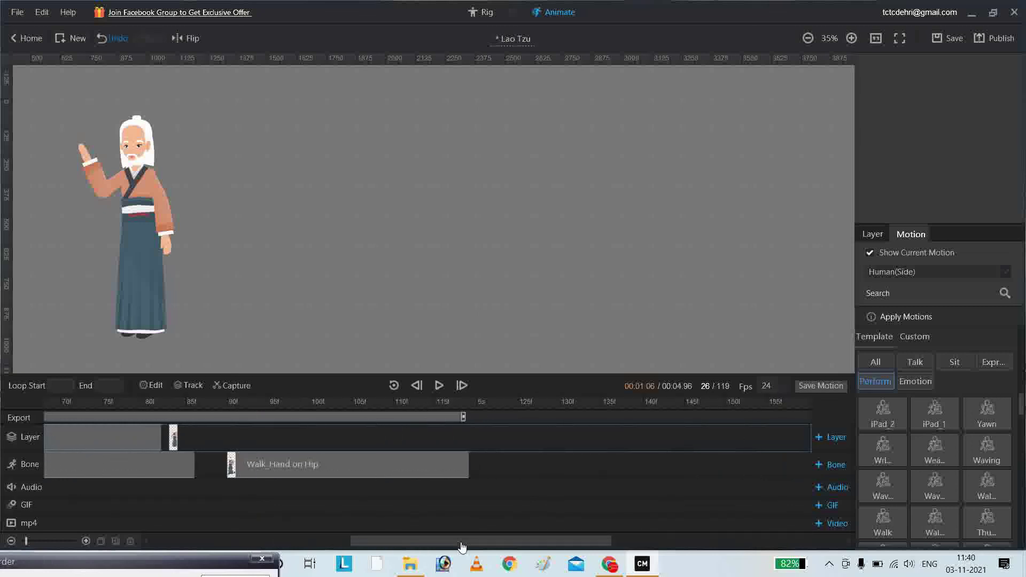
{"action": "left_click", "coordinate": [473, 399]}
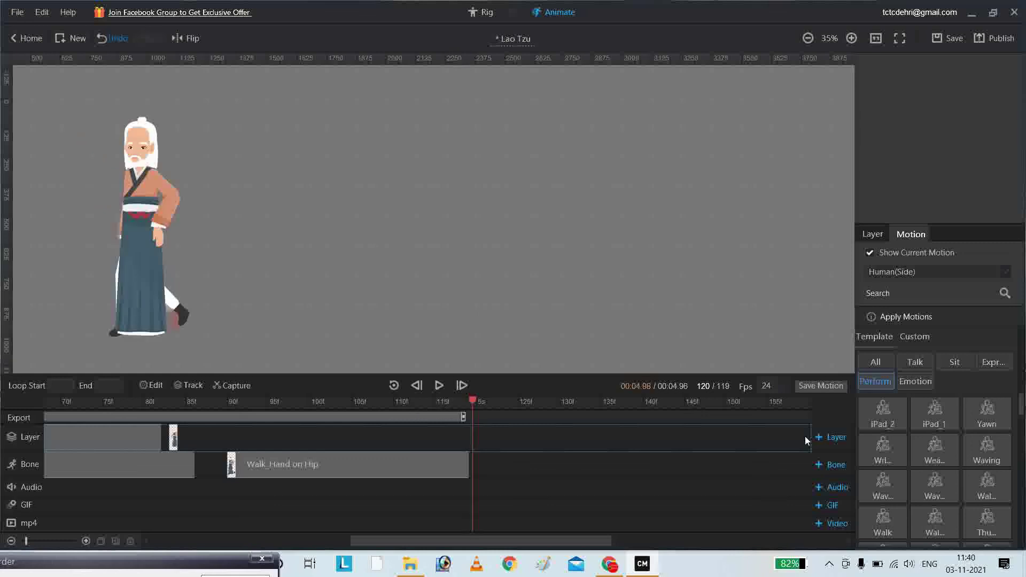
{"action": "left_click", "coordinate": [917, 363]}
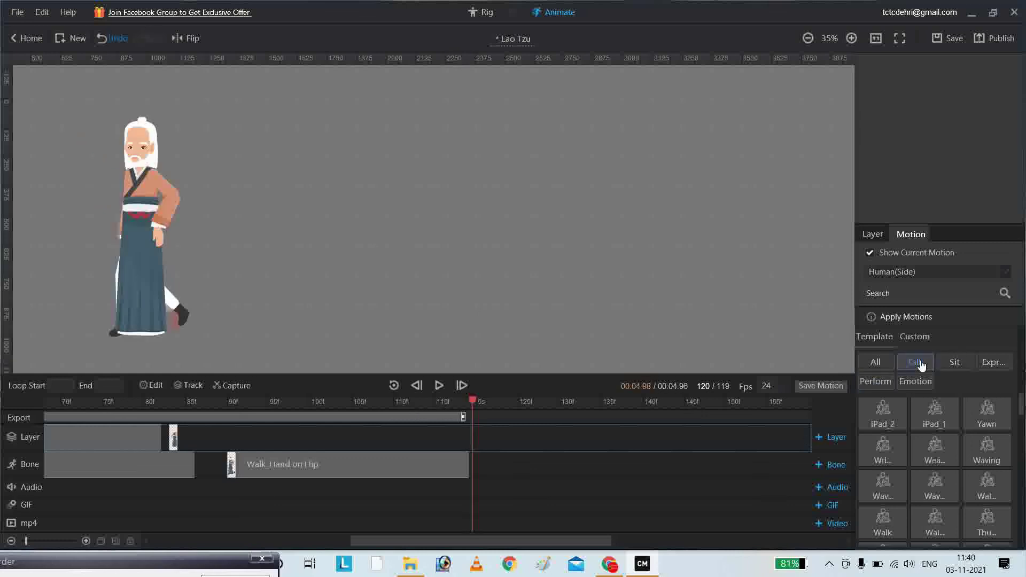
{"action": "mouse_move", "coordinate": [888, 417]}
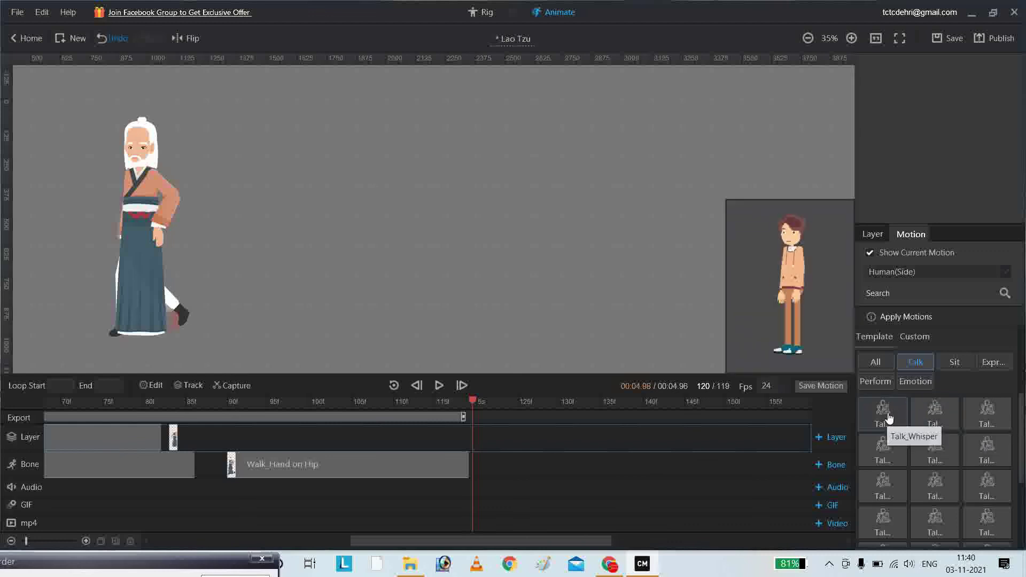
{"action": "left_click_drag", "start_coordinate": [890, 418], "coordinate": [471, 450]}
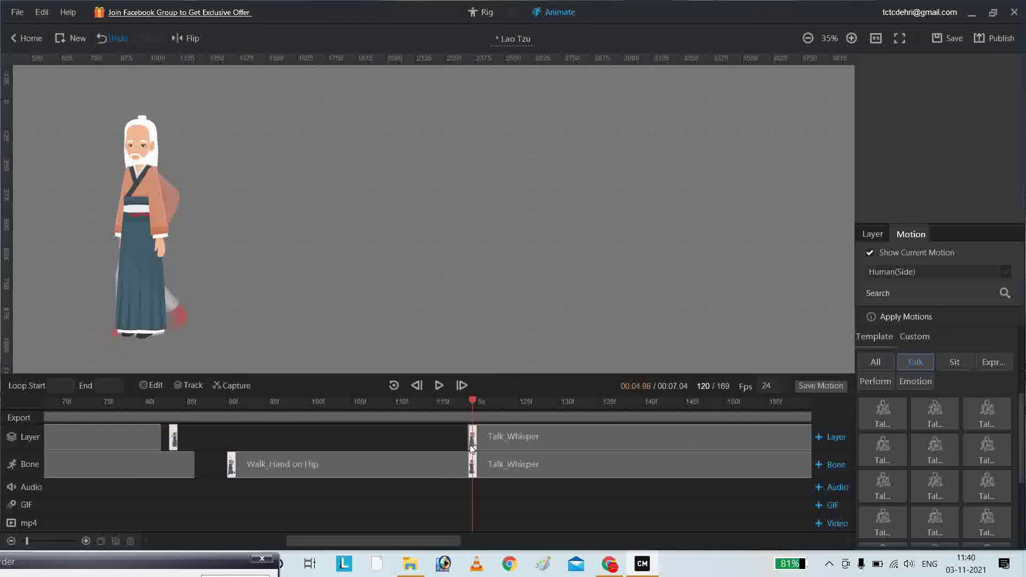
{"action": "key", "text": "space"}
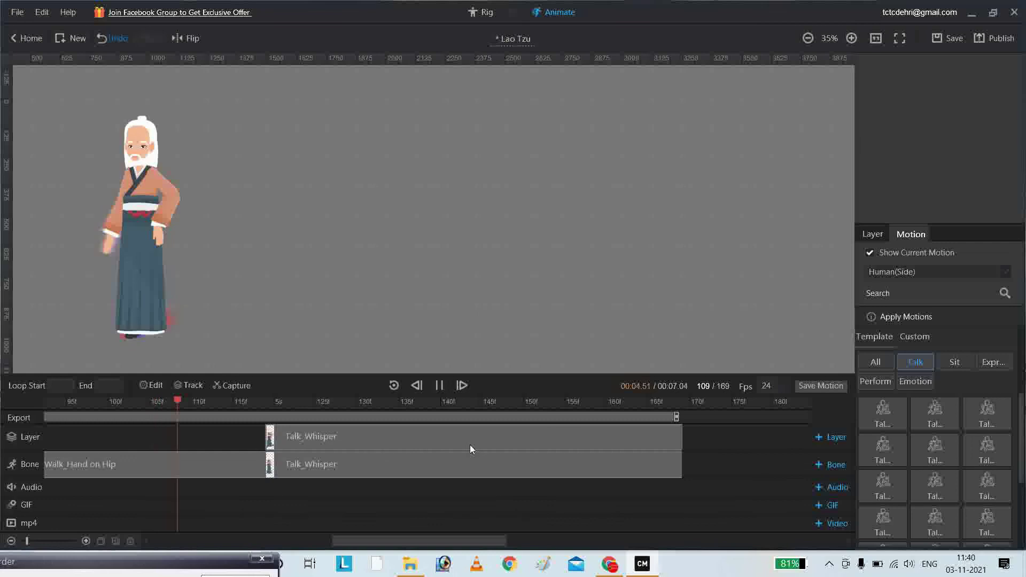
{"action": "key", "text": "space"}
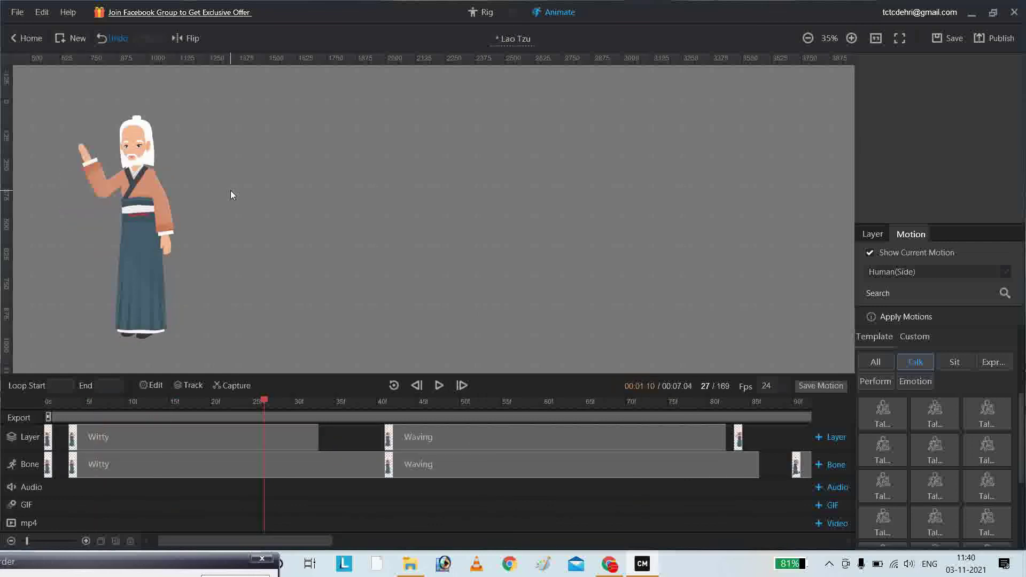
- Publish the animation as a Transparent Mov with a custom size of 1920 by 1080
{"action": "left_click", "coordinate": [998, 40]}
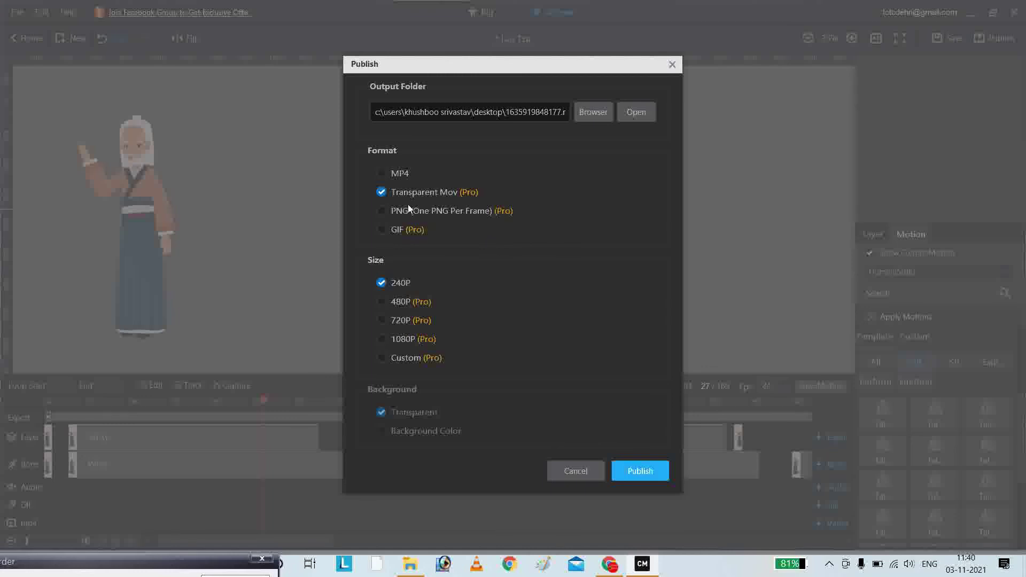
{"action": "left_click", "coordinate": [381, 358]}
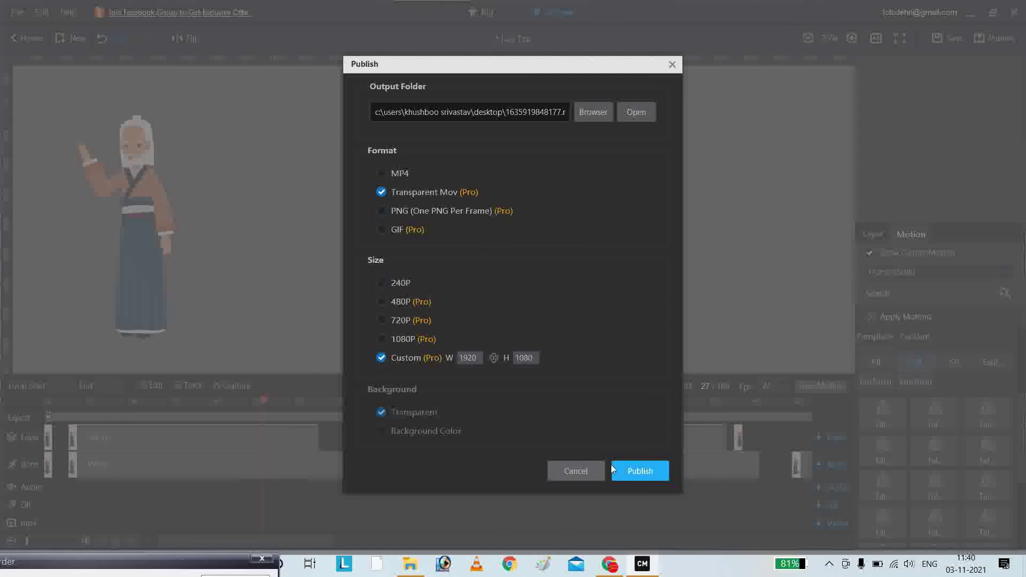
{"action": "left_click", "coordinate": [640, 471]}
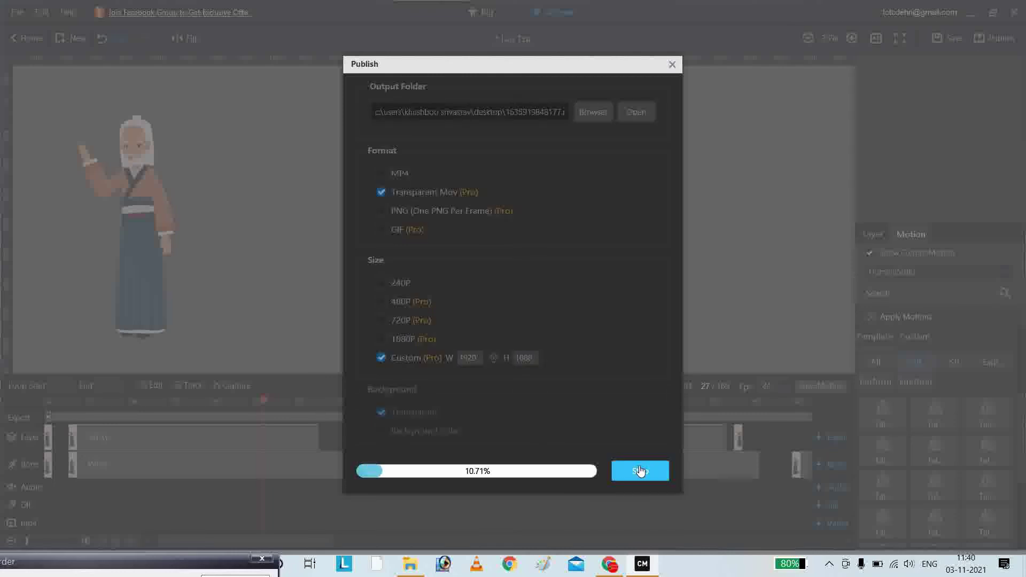